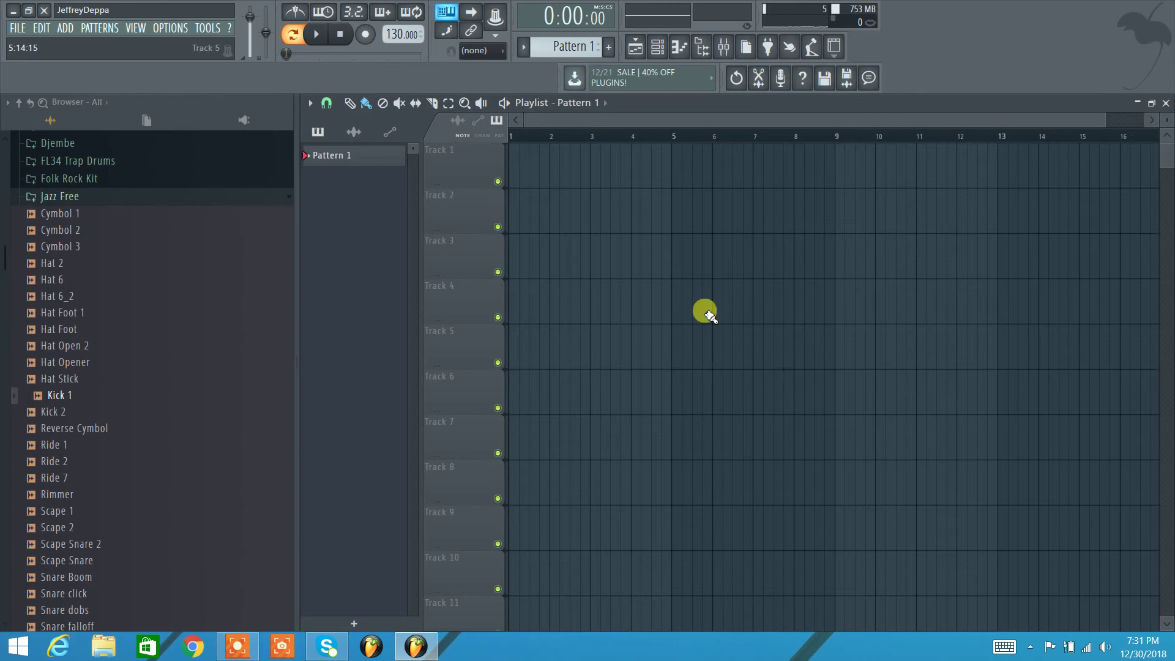
Step: Open the Channel rack from the toolbar and drop down its 'All' channel-group filter list
left_click(658, 48)
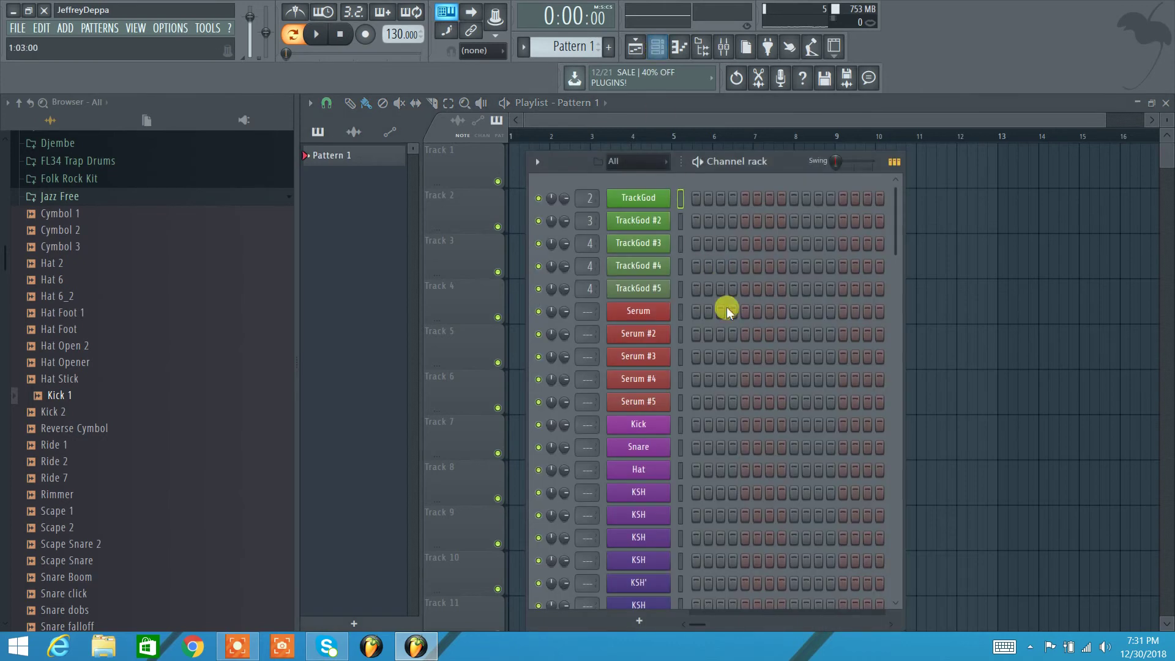
scroll(727, 308, "down", 5)
scroll(727, 308, "up", 5)
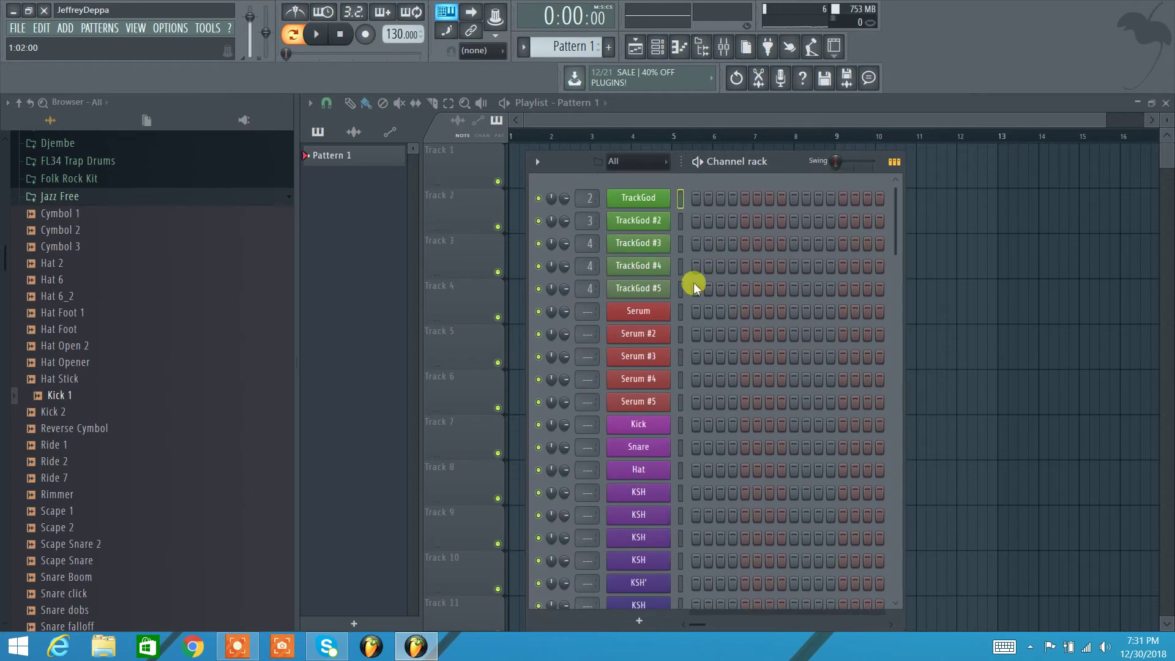
left_click(647, 164)
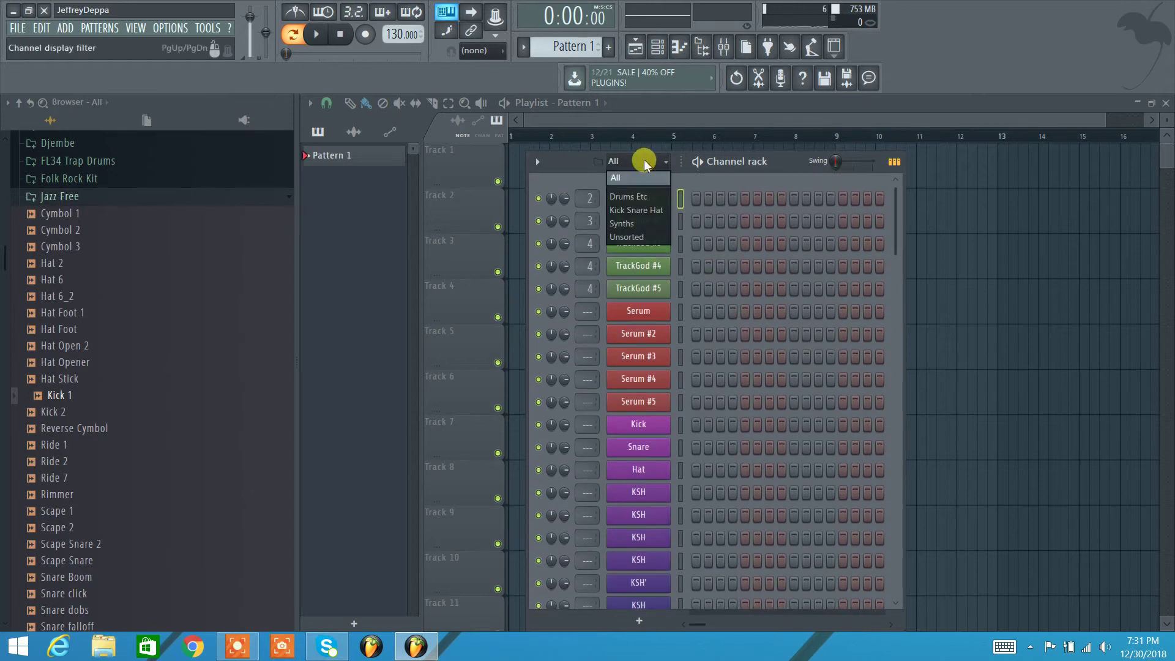
Step: Filter to Kick Snare Hat and drop the Kick 1 and Hat Foot samples onto Kick and Hat
left_click(653, 212)
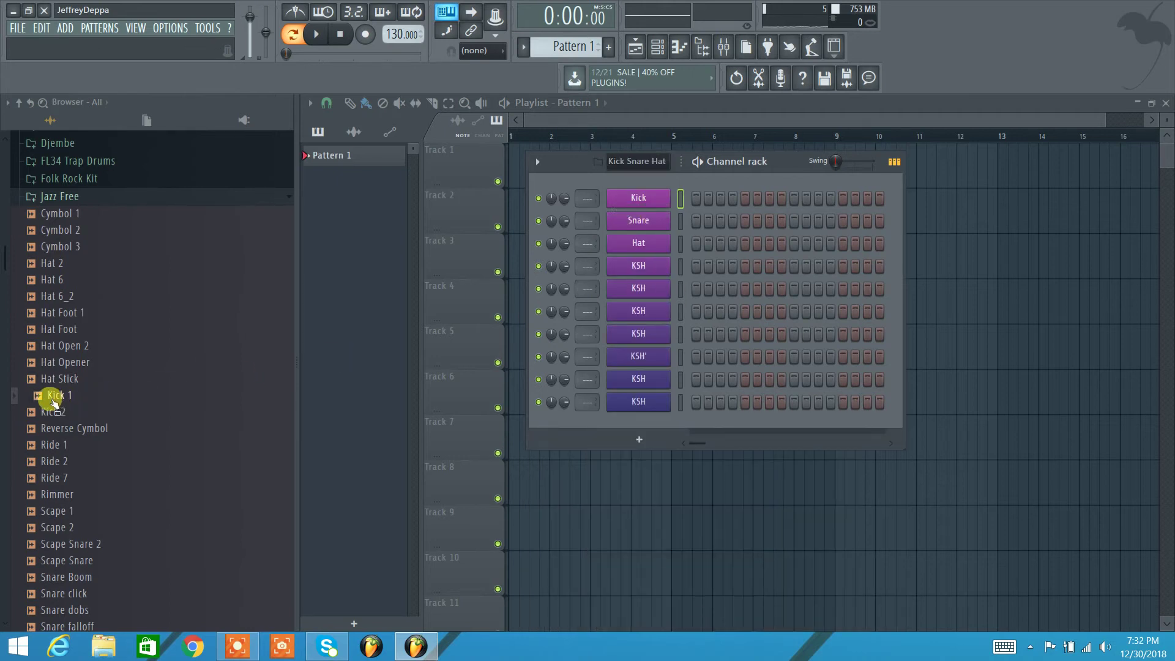
left_click_drag(51, 401, 620, 203)
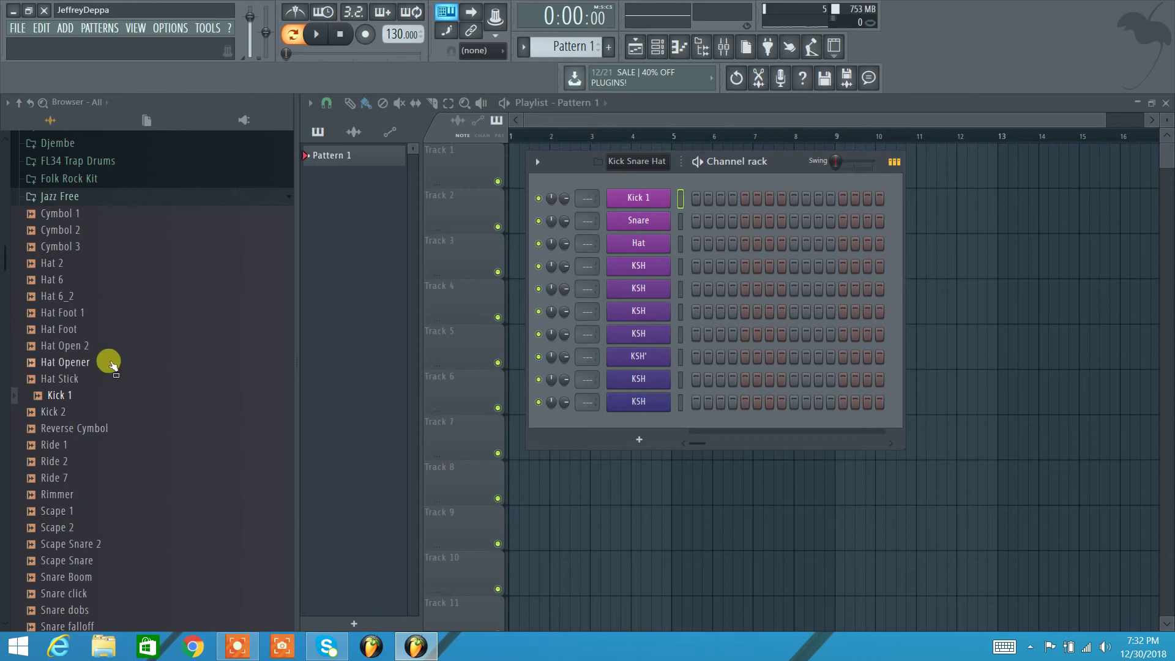
left_click_drag(52, 329, 597, 245)
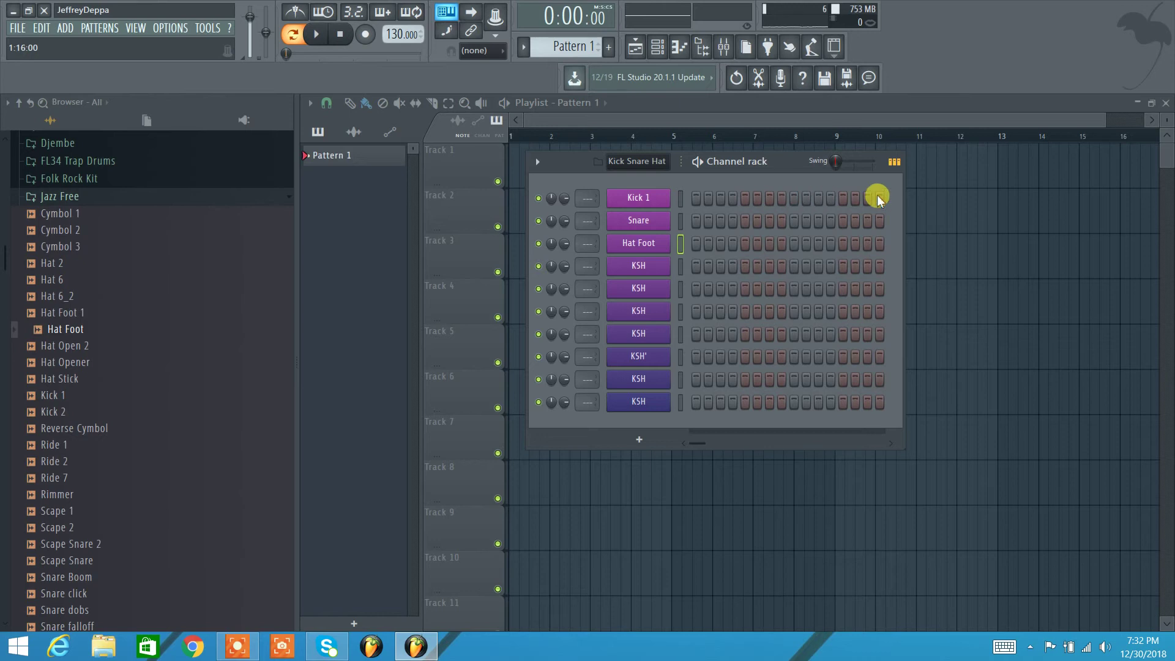
Step: Fill Kick 1 every 4 steps (rotating right and back left) and Hat Foot every 2 steps
left_click(695, 199)
right_click(641, 203)
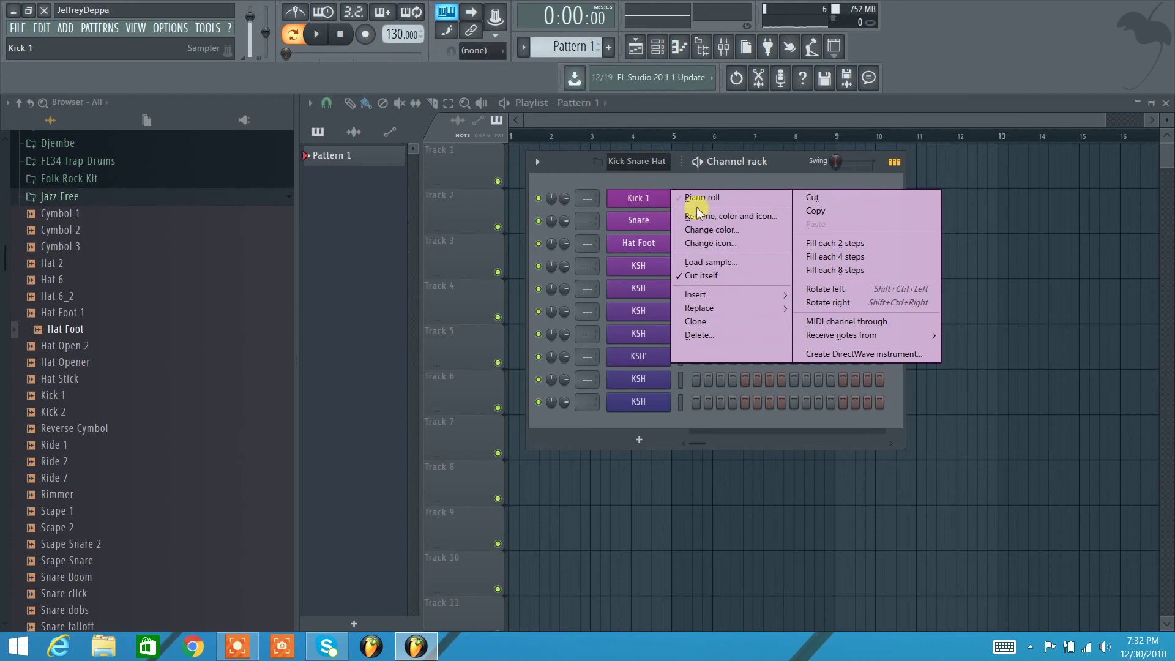
left_click(833, 272)
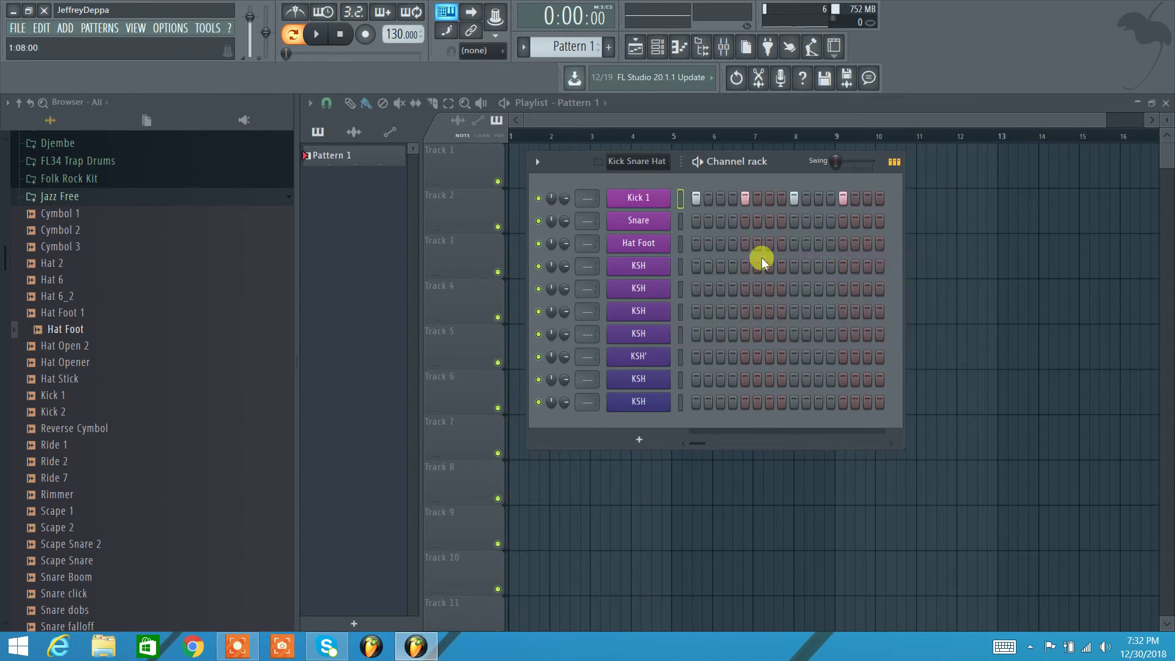
right_click(642, 199)
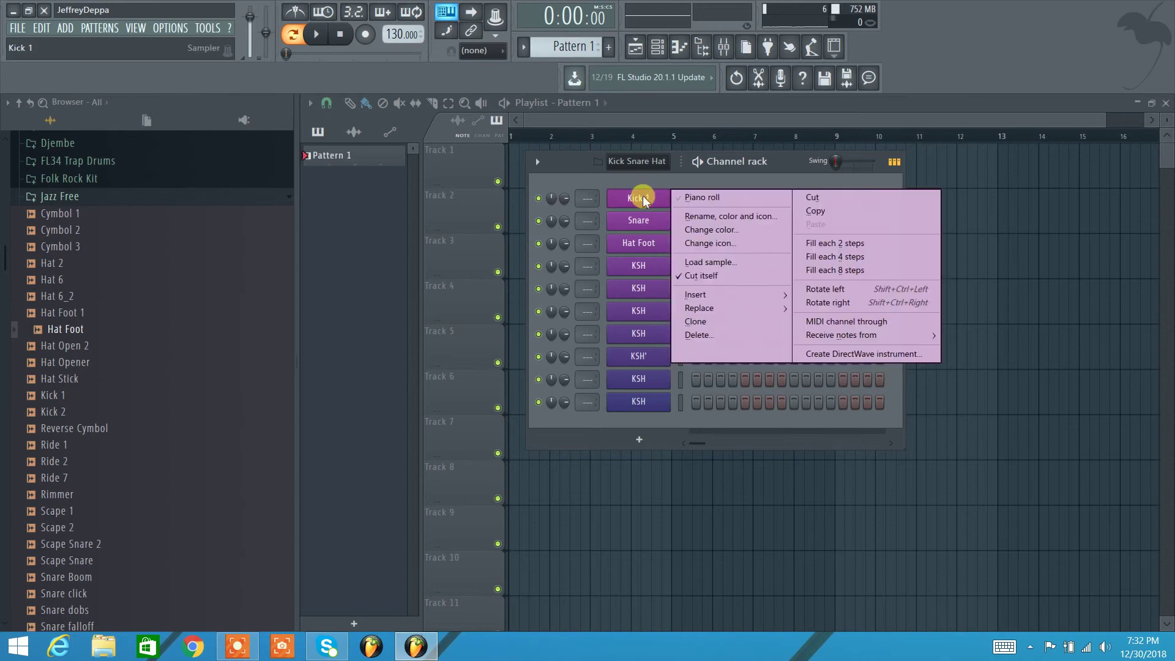
left_click(832, 301)
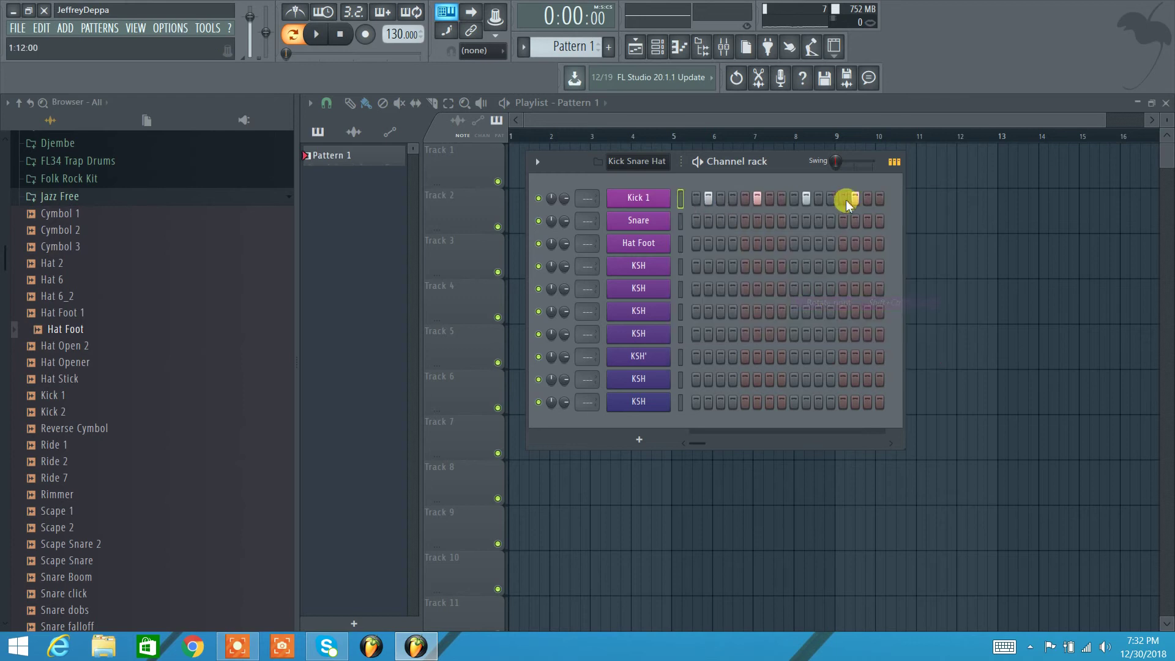
right_click(642, 198)
left_click(826, 289)
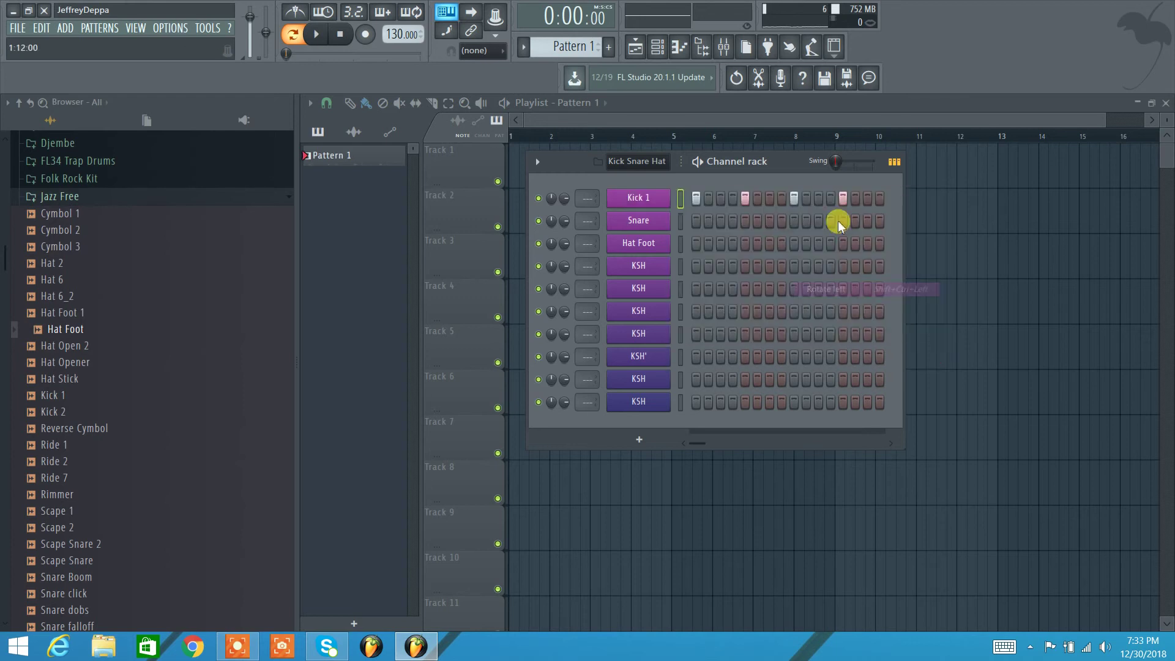
right_click(641, 248)
left_click(835, 291)
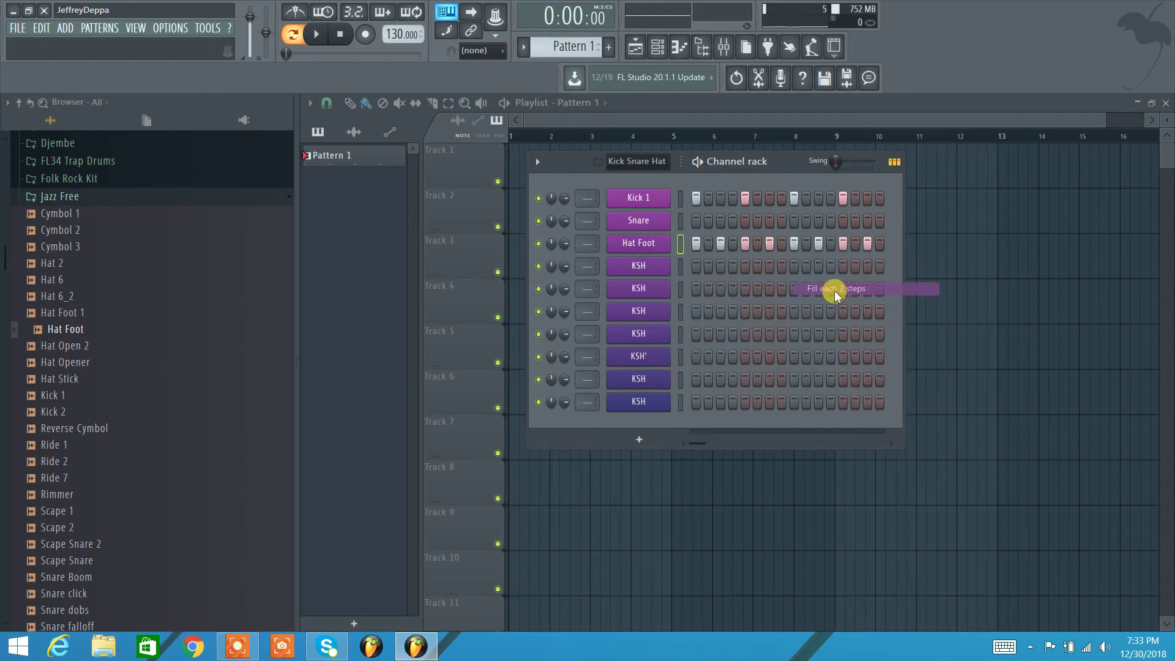
Step: Play and stop the pattern while moving the rack down-right, then place Pattern 1 on Track 1
key("space")
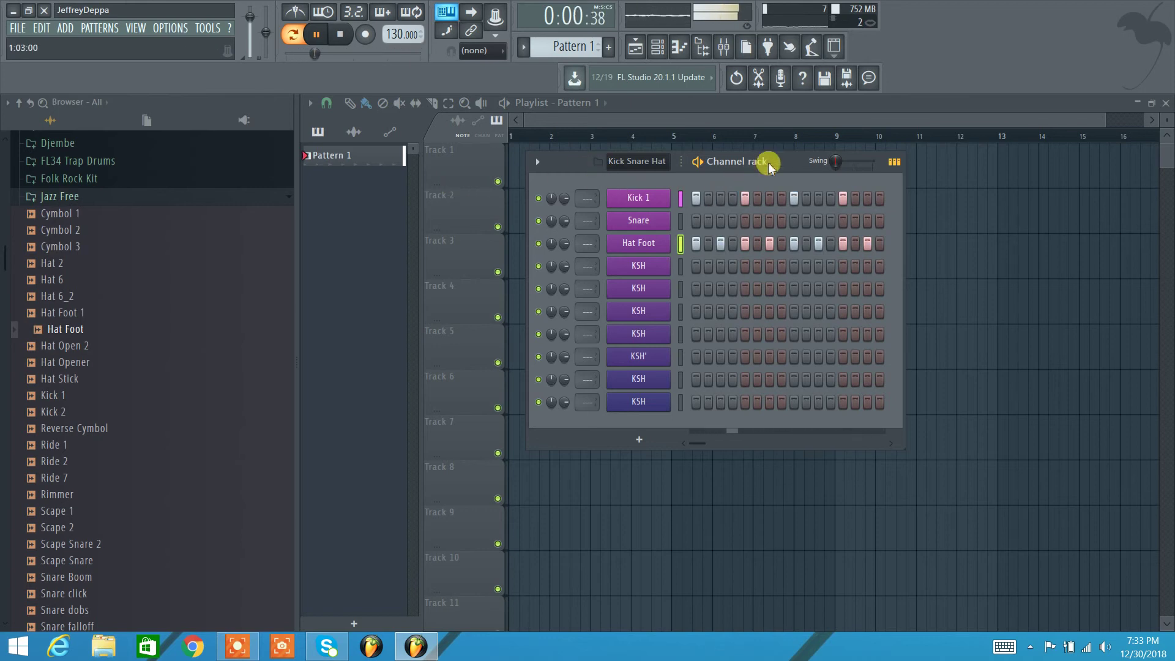
left_click_drag(769, 163, 869, 205)
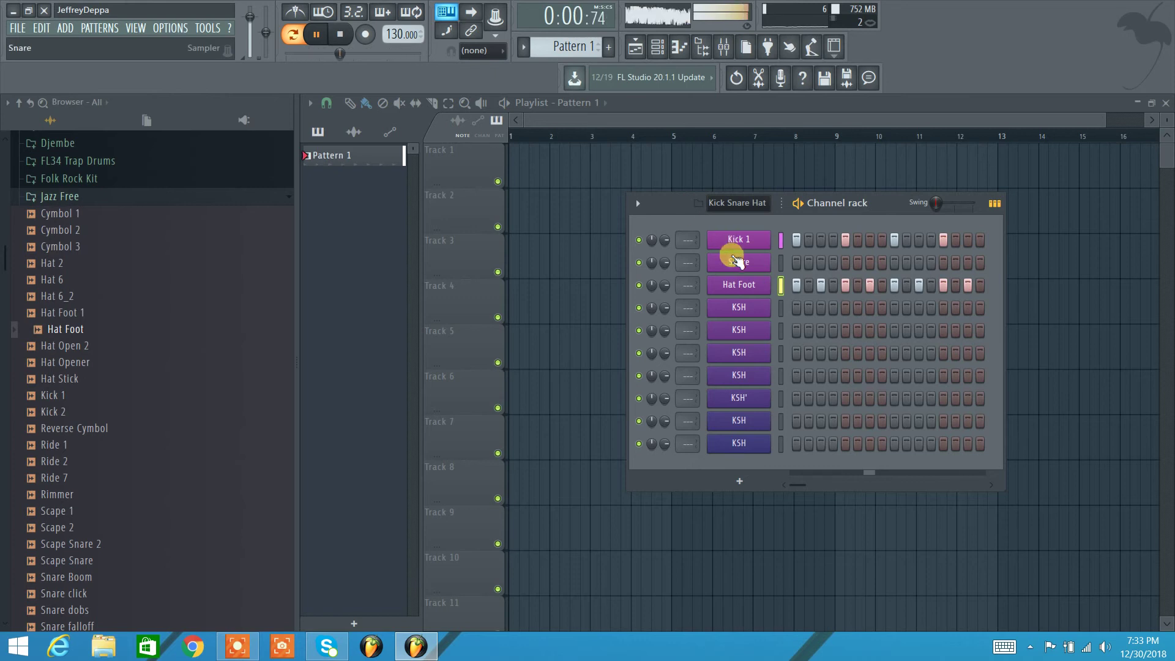
key("space")
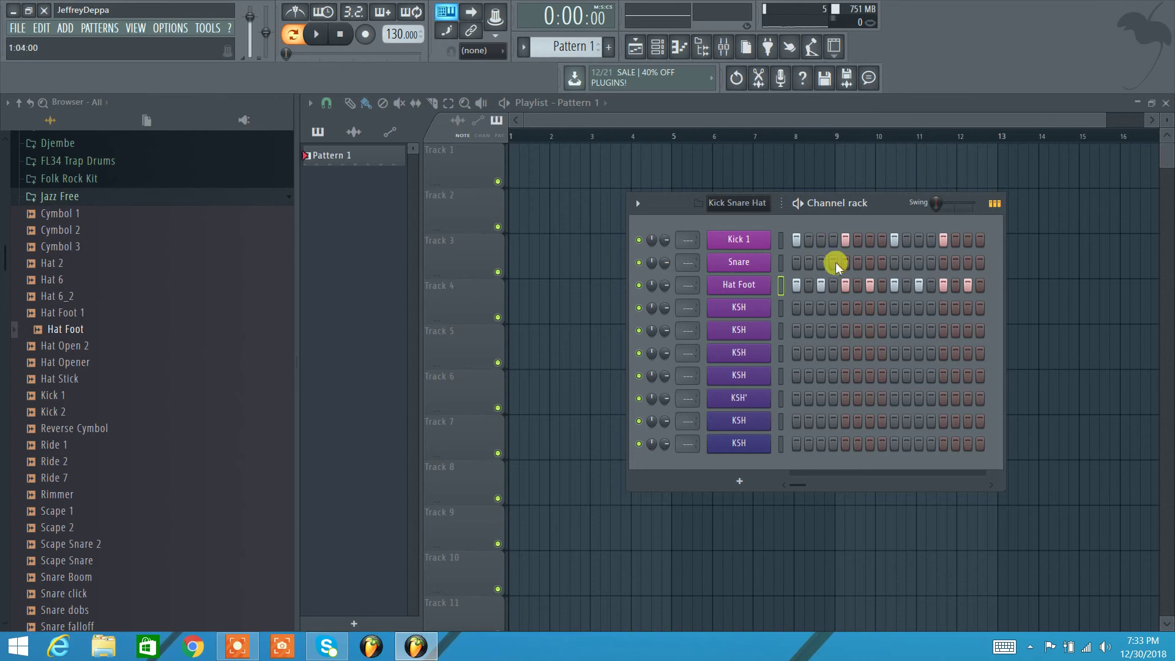
left_click(517, 168)
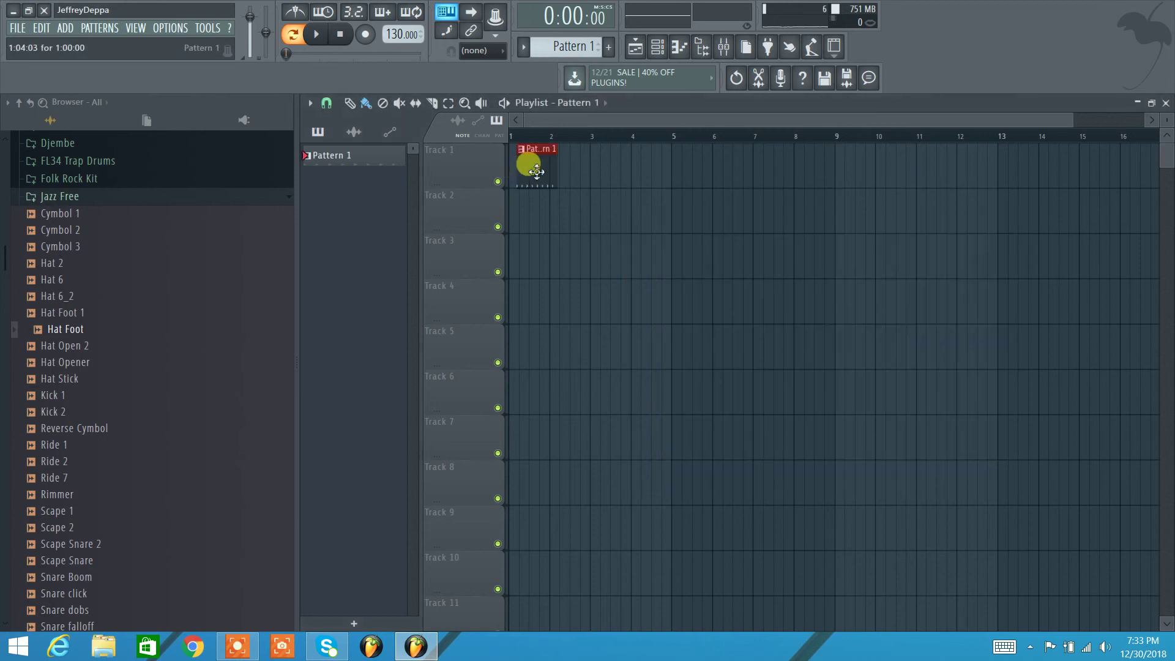
Step: Move the Pattern 1 clip to bar 1, play it in Song mode, and reopen the Channel rack
left_click_drag(536, 172, 515, 161)
left_click(292, 34)
key("space")
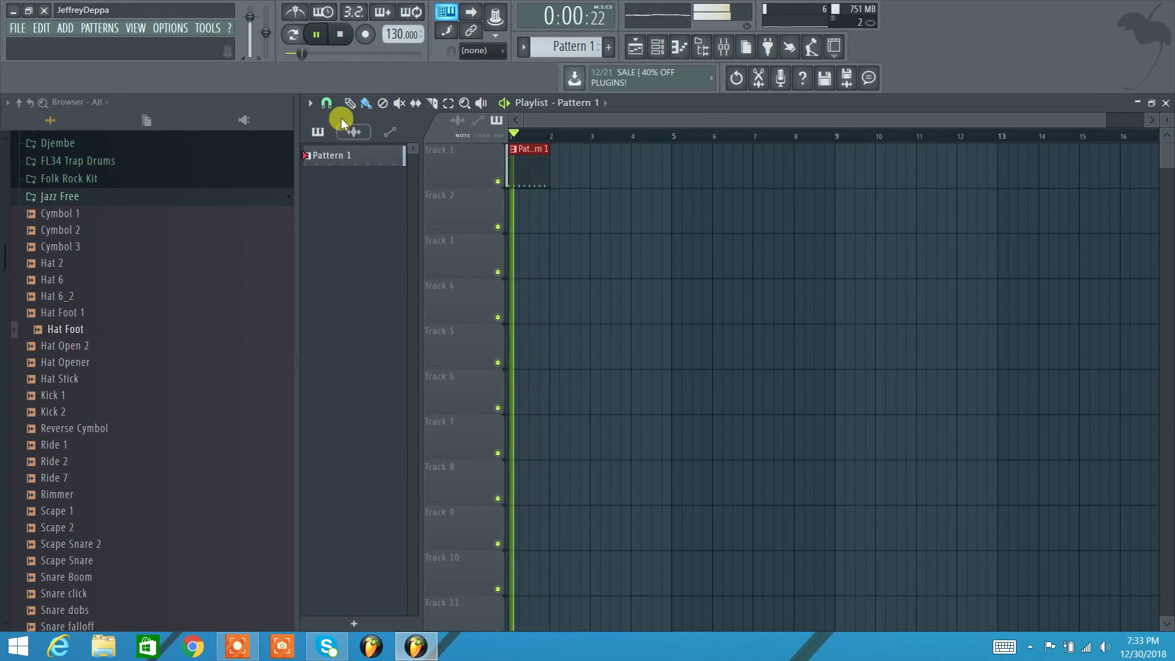
key("space")
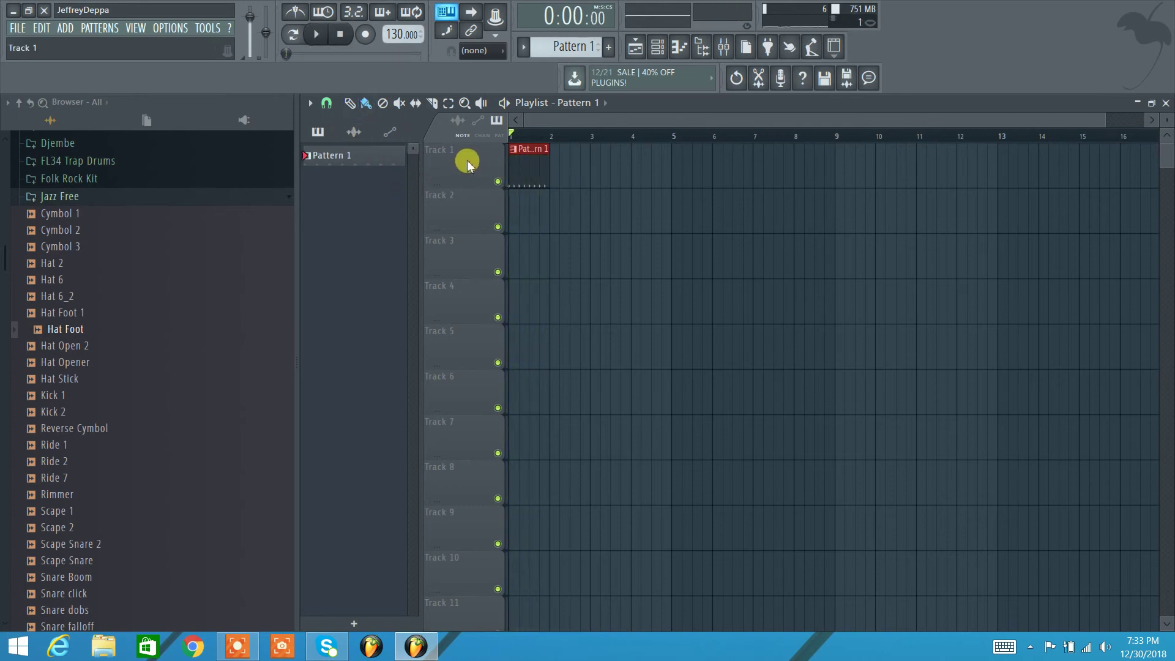
left_click(657, 46)
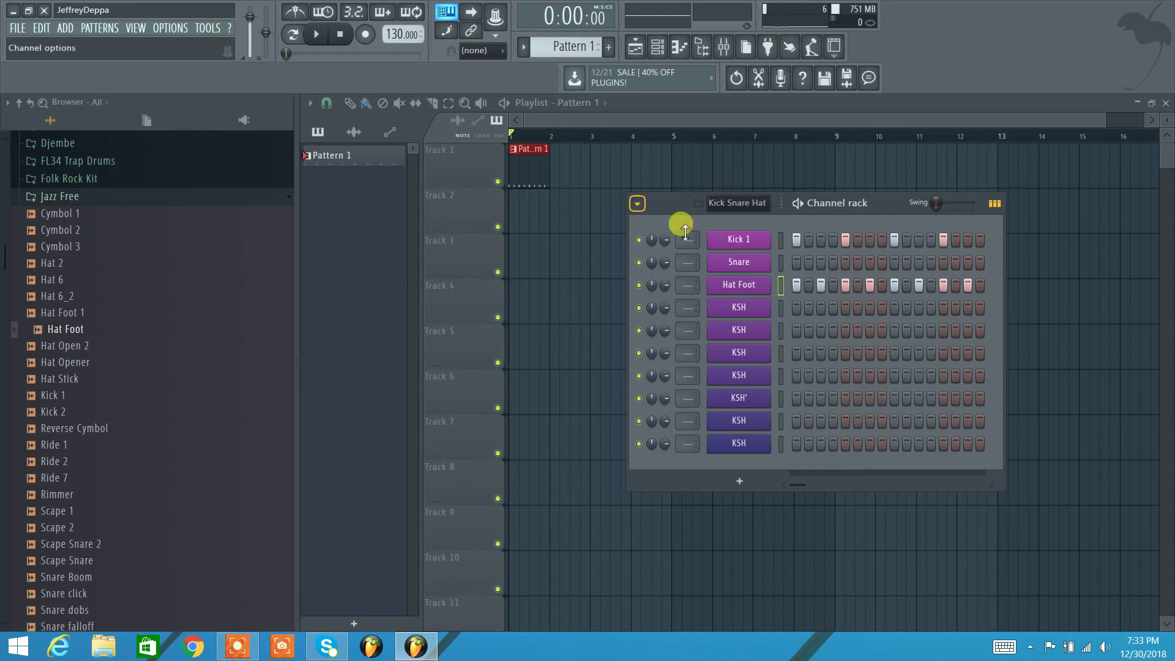
Step: Select only Kick 1 and duplicate it into a Kick 1 #2 channel
left_click(780, 238)
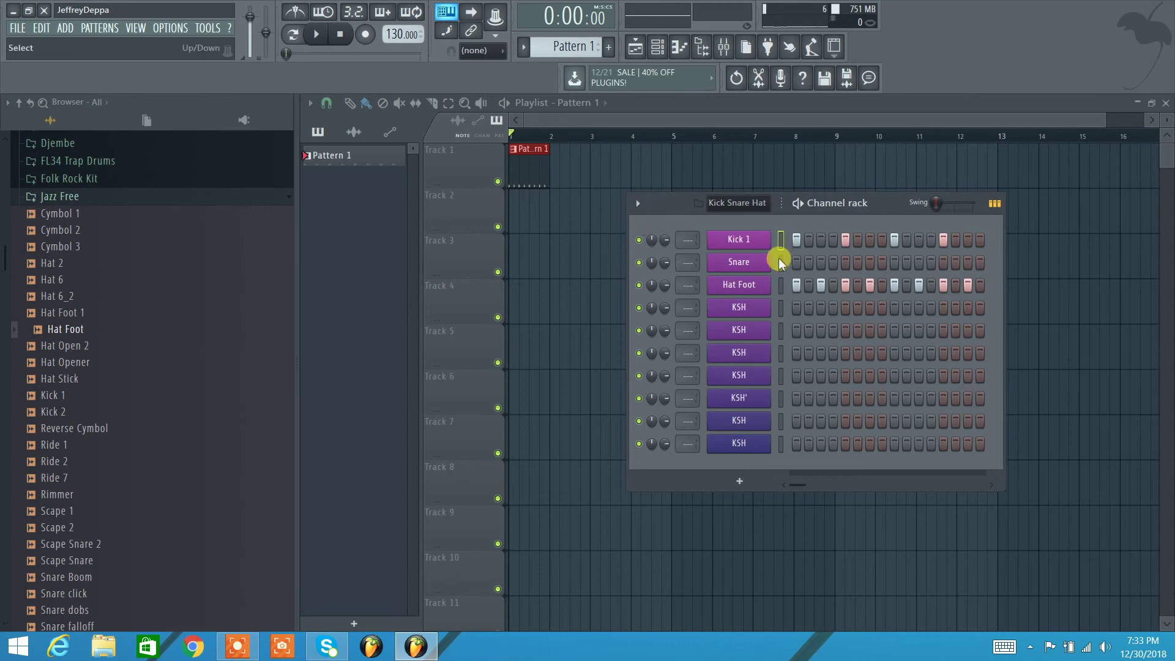
left_click(780, 263)
left_click(781, 240)
left_click(780, 241)
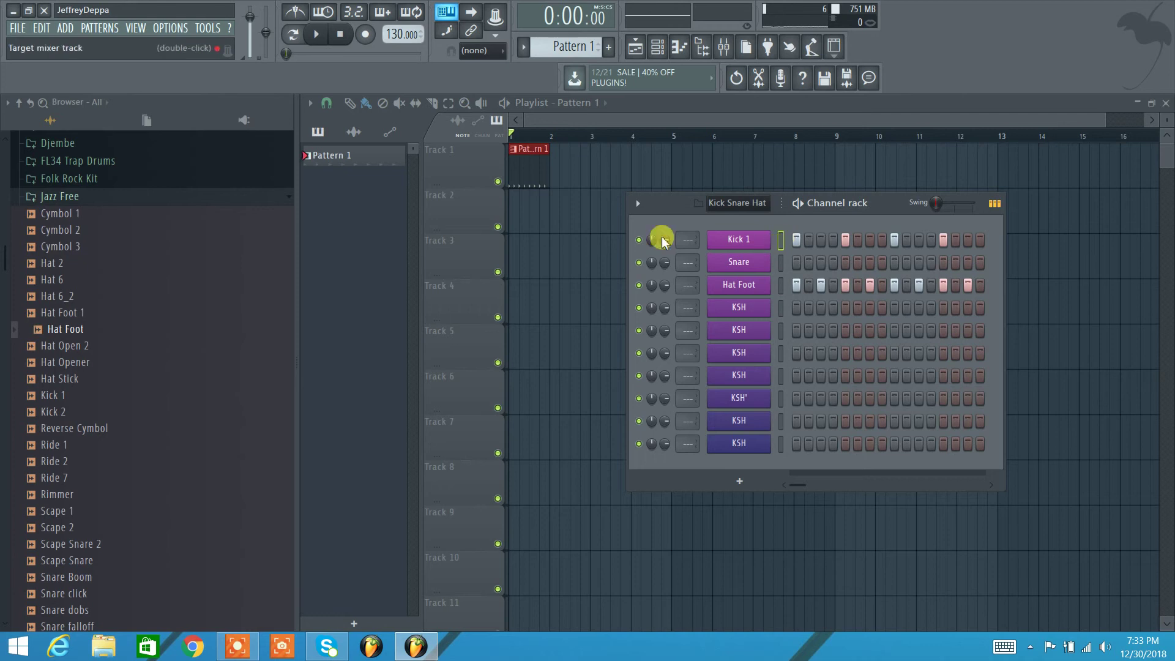
left_click(638, 204)
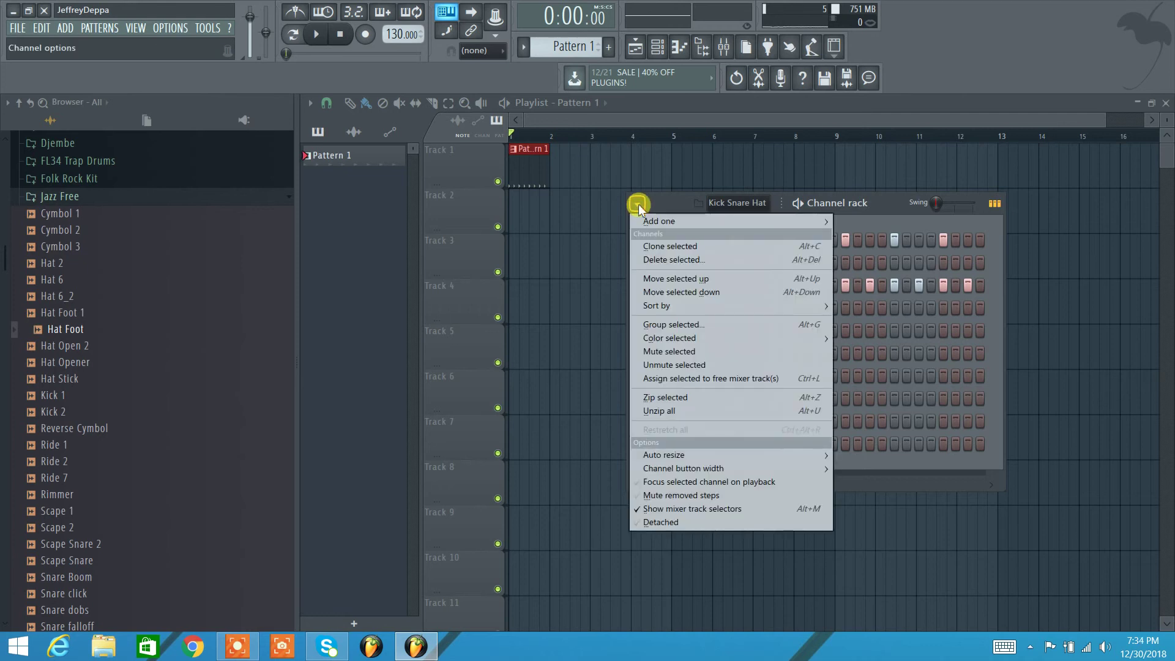
left_click(671, 246)
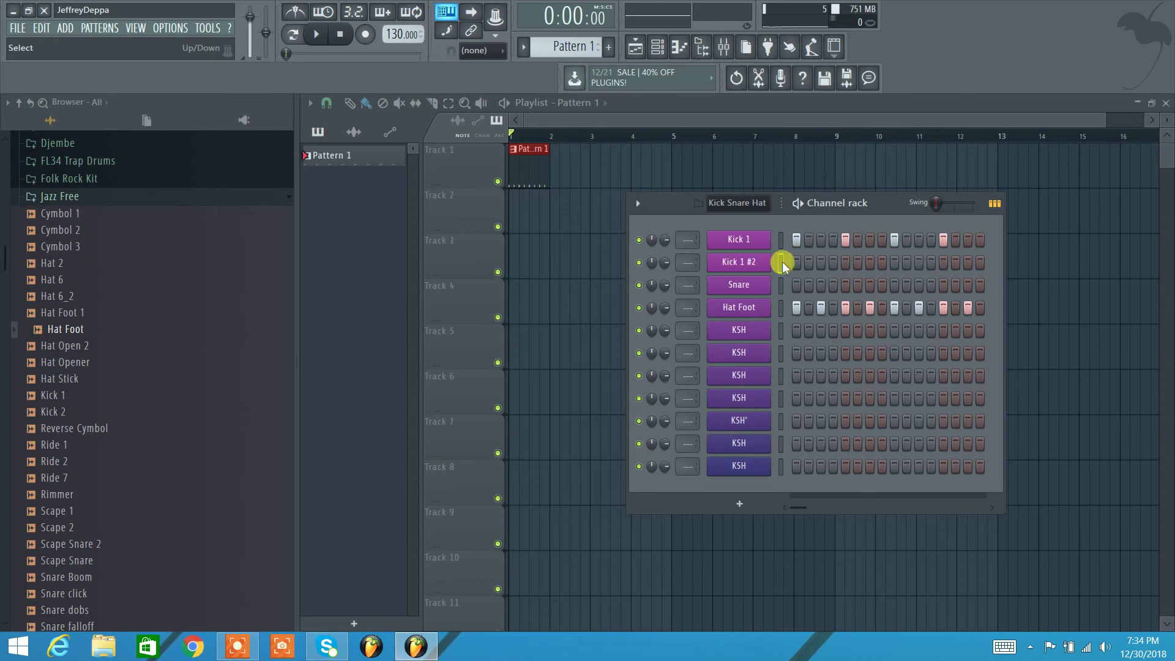
Step: Add a Fruit Kick channel through Add one and close its plugin window
left_click(637, 204)
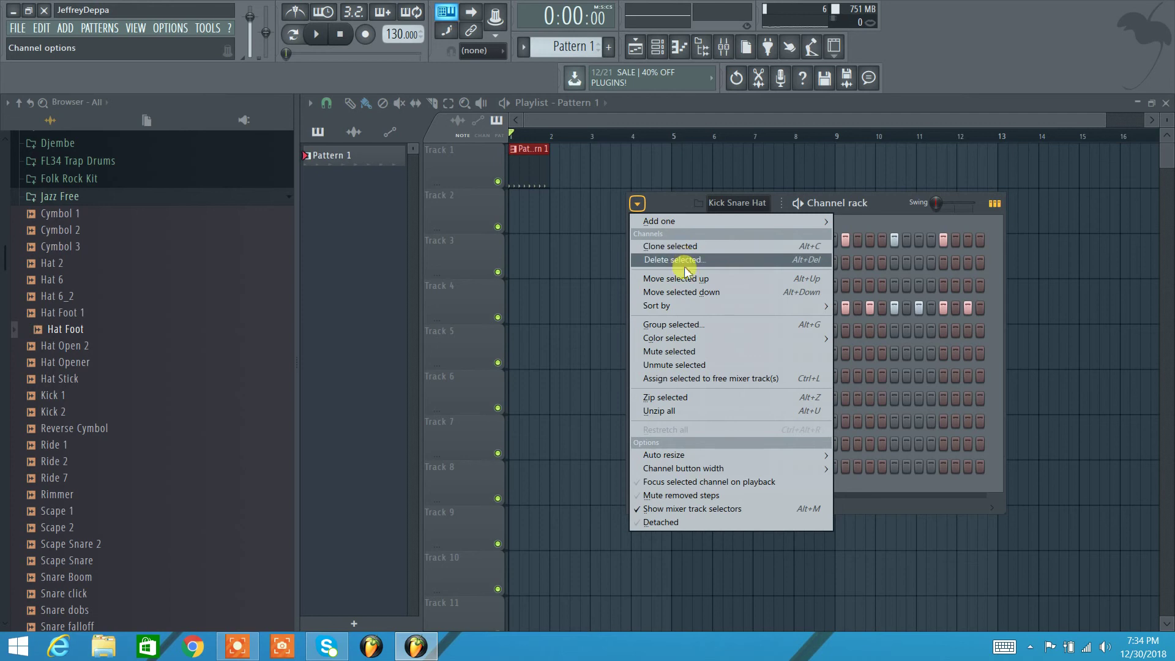
mouse_move(820, 221)
left_click(876, 191)
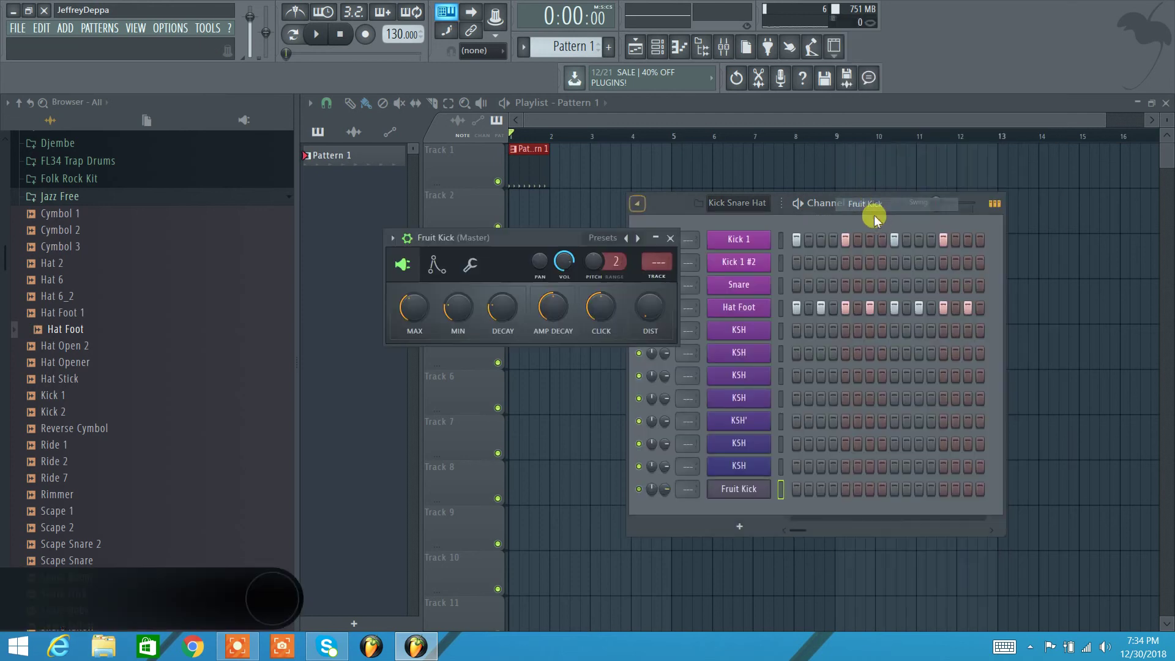
left_click(673, 238)
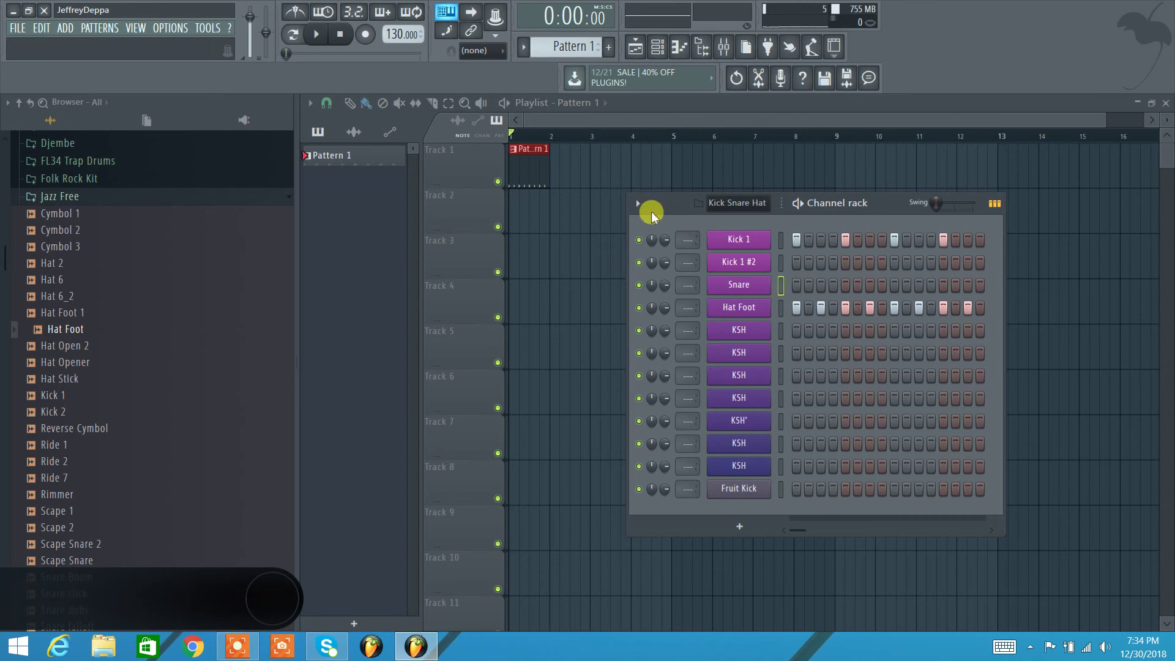
Step: Move Kick 1 #2 down one row, select it, and add another Fruit Kick channel
left_click(636, 204)
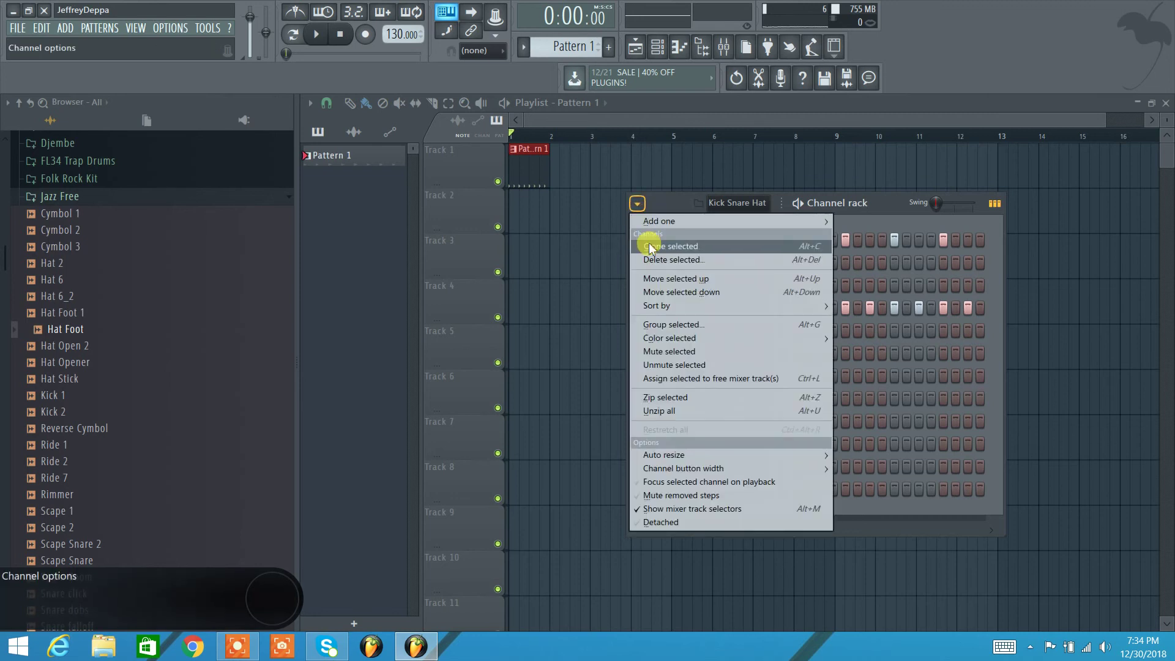
left_click(704, 292)
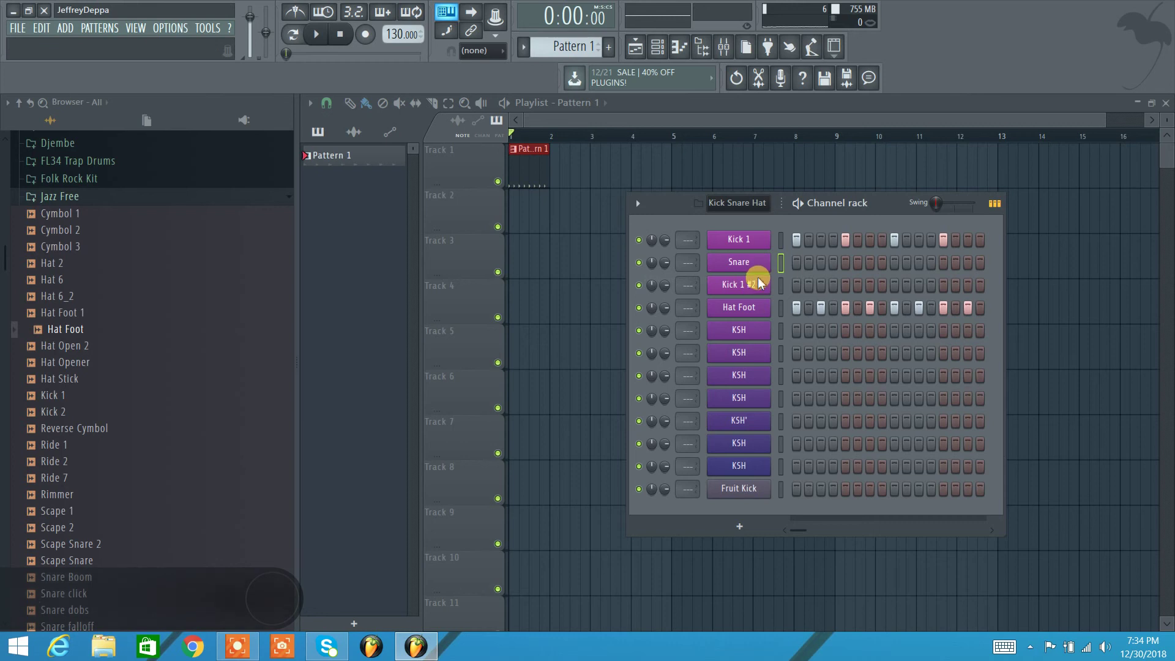
left_click(638, 205)
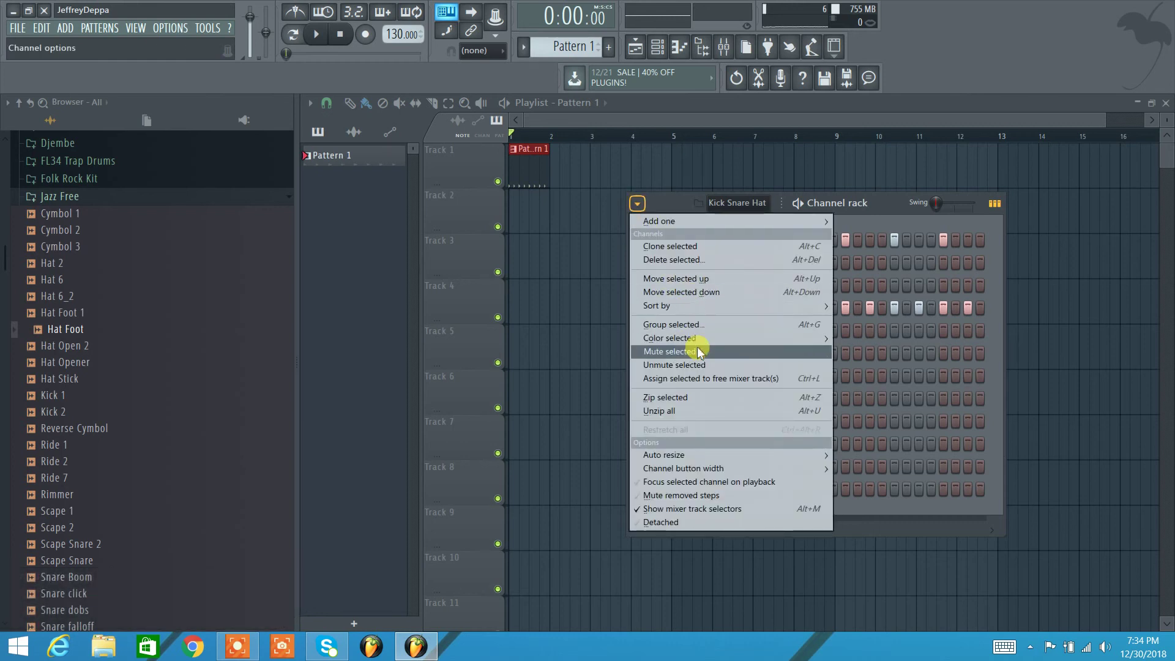
left_click(889, 207)
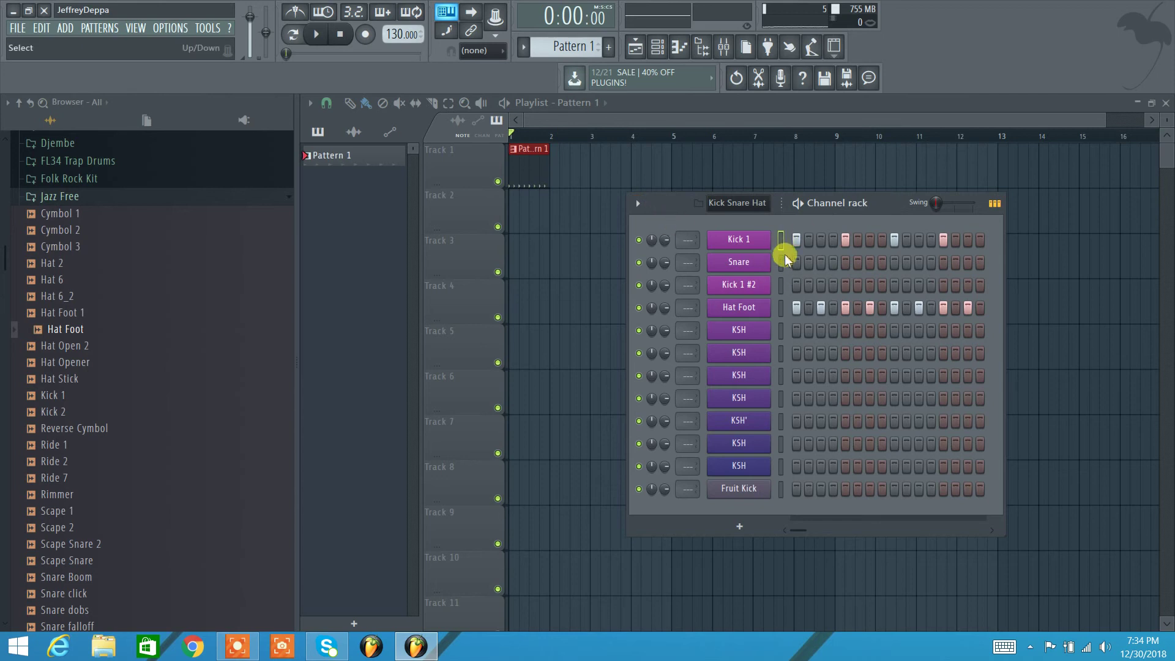
left_click(780, 285)
left_click(637, 203)
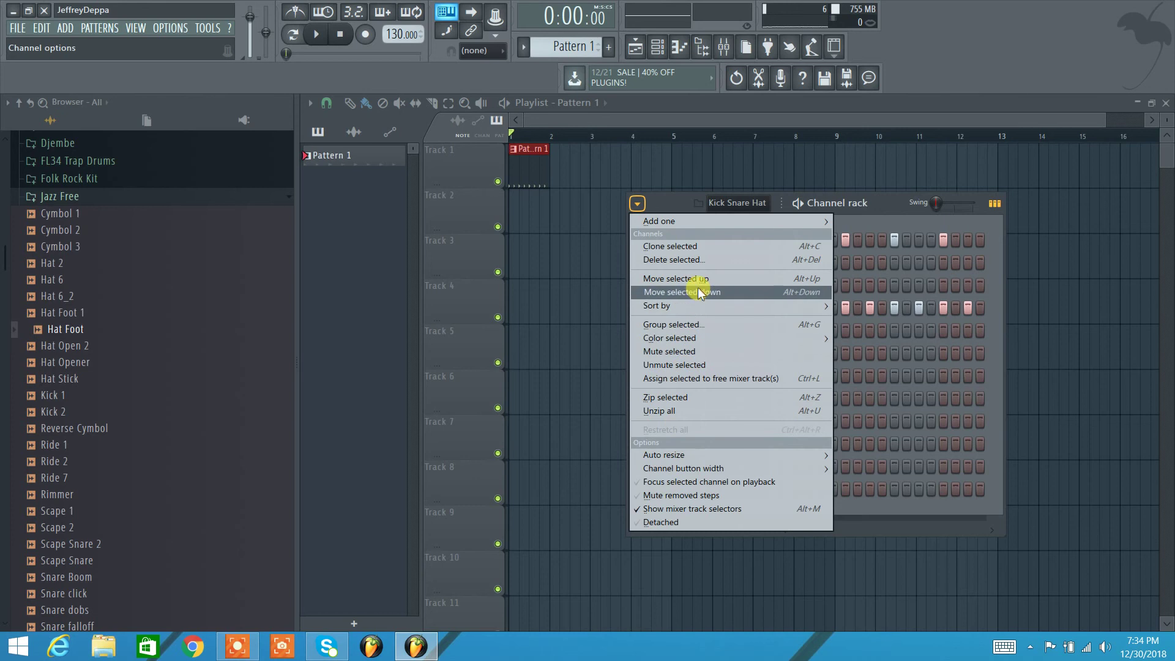
mouse_move(823, 221)
left_click(873, 207)
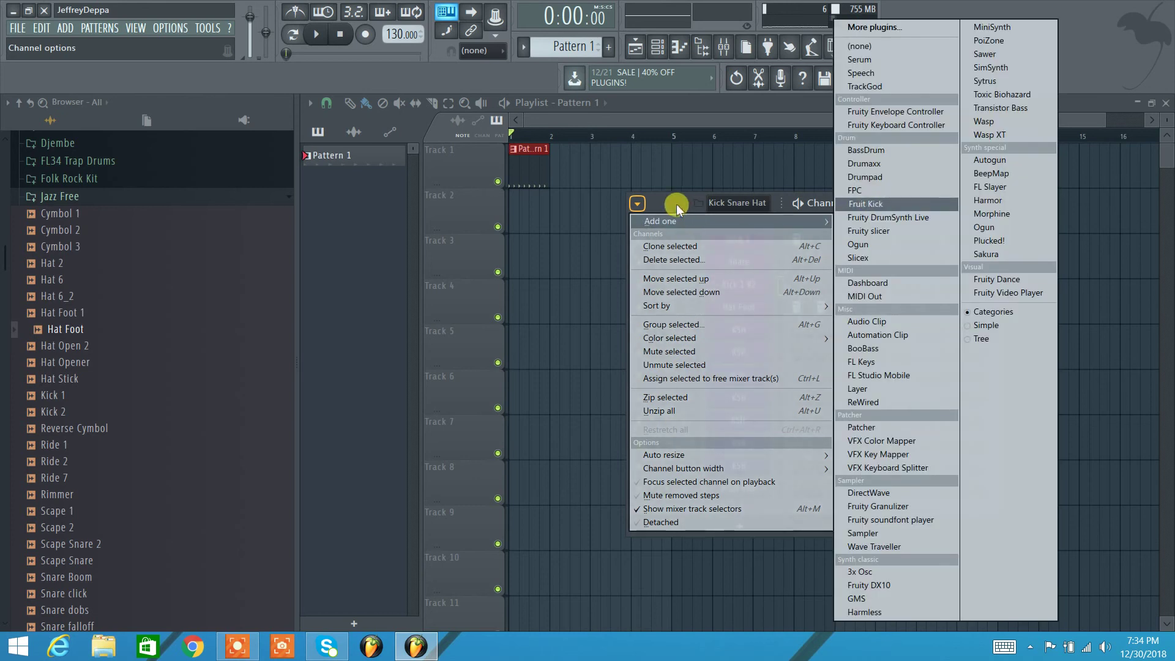
Step: Set the channel filter to All and move the rack window up and left
left_click(756, 205)
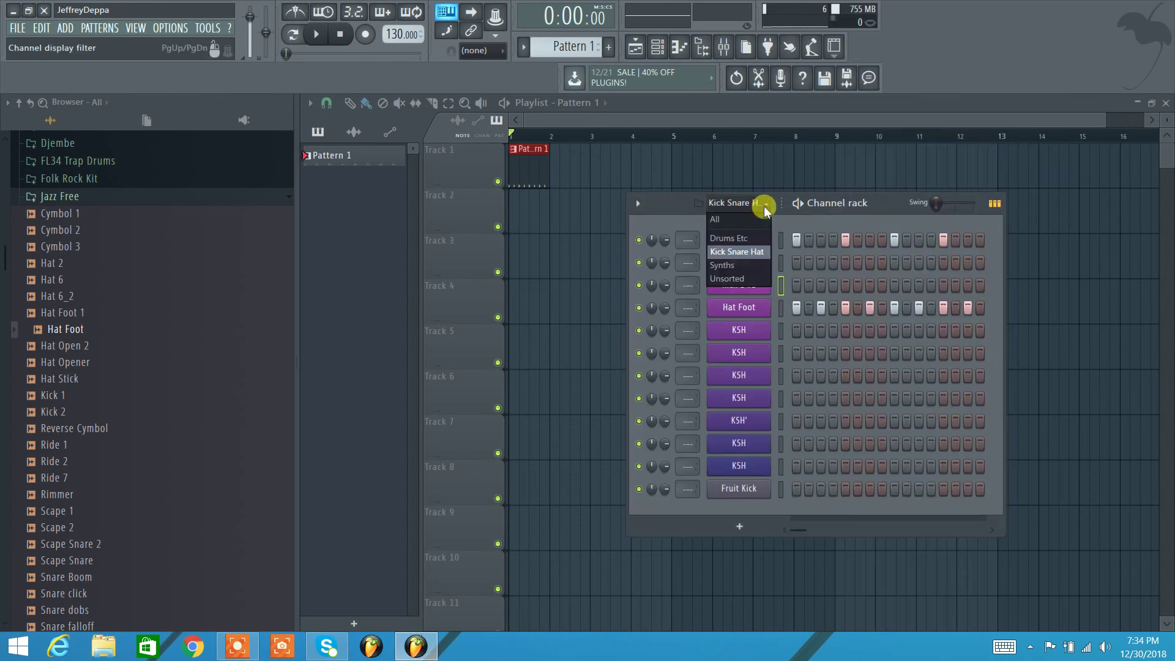
left_click(746, 224)
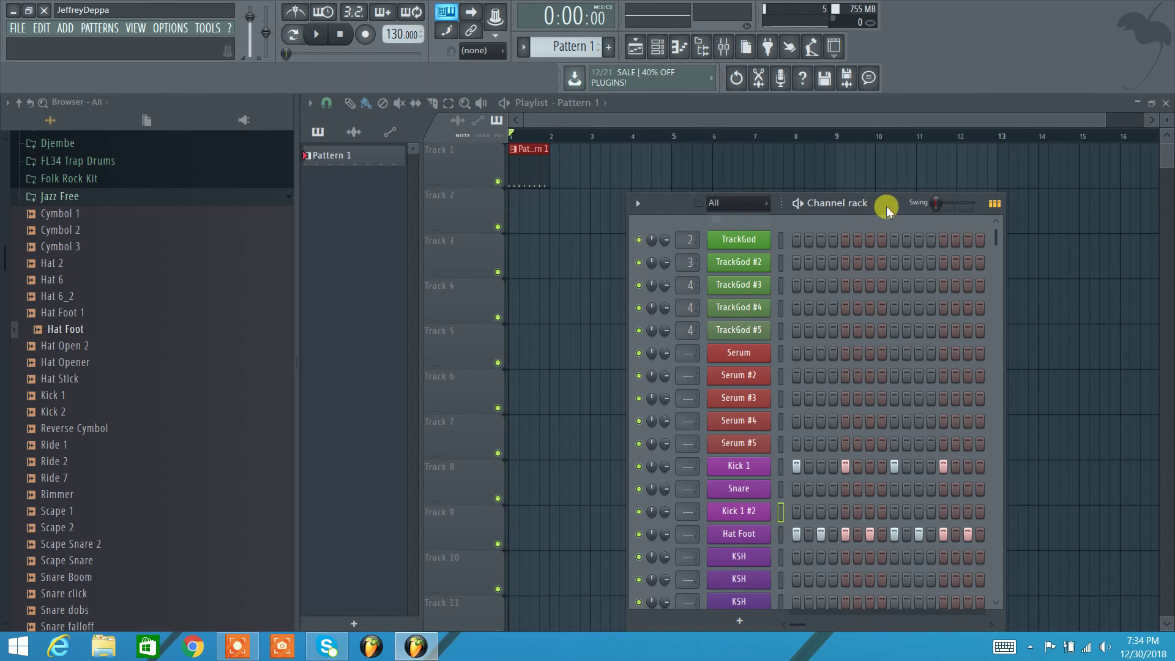
left_click_drag(887, 204, 835, 133)
scroll(669, 257, "down", 5)
scroll(676, 262, "up", 5)
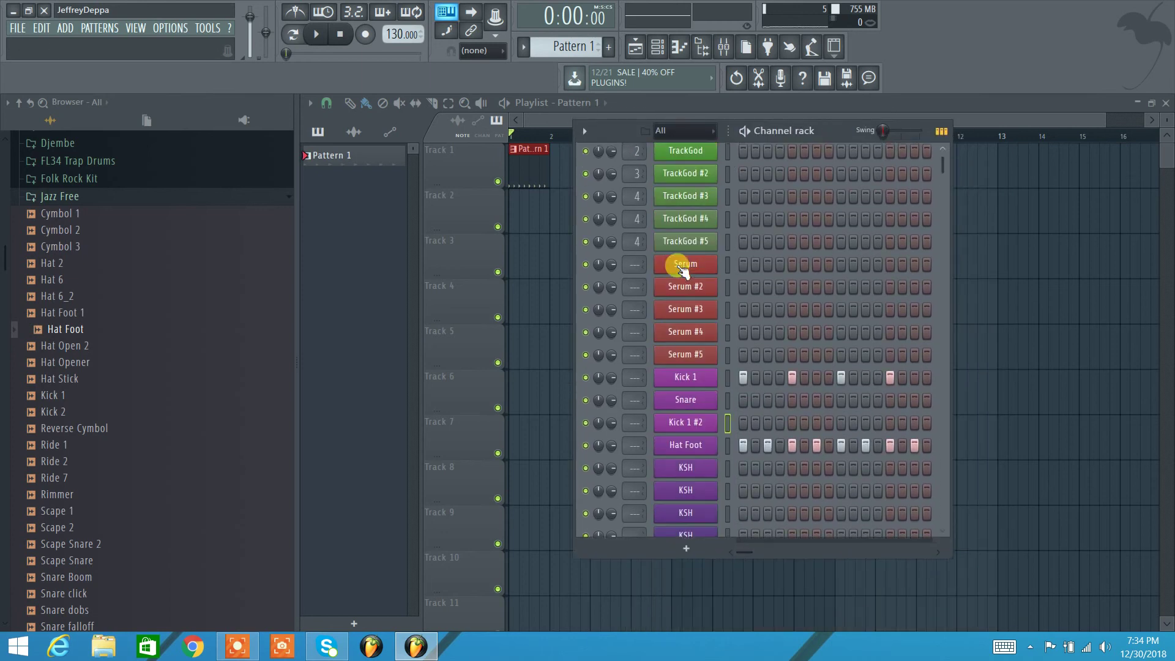
Step: Try the Synths and Kick Snare Hat filters, then return to All and scroll down
left_click(675, 131)
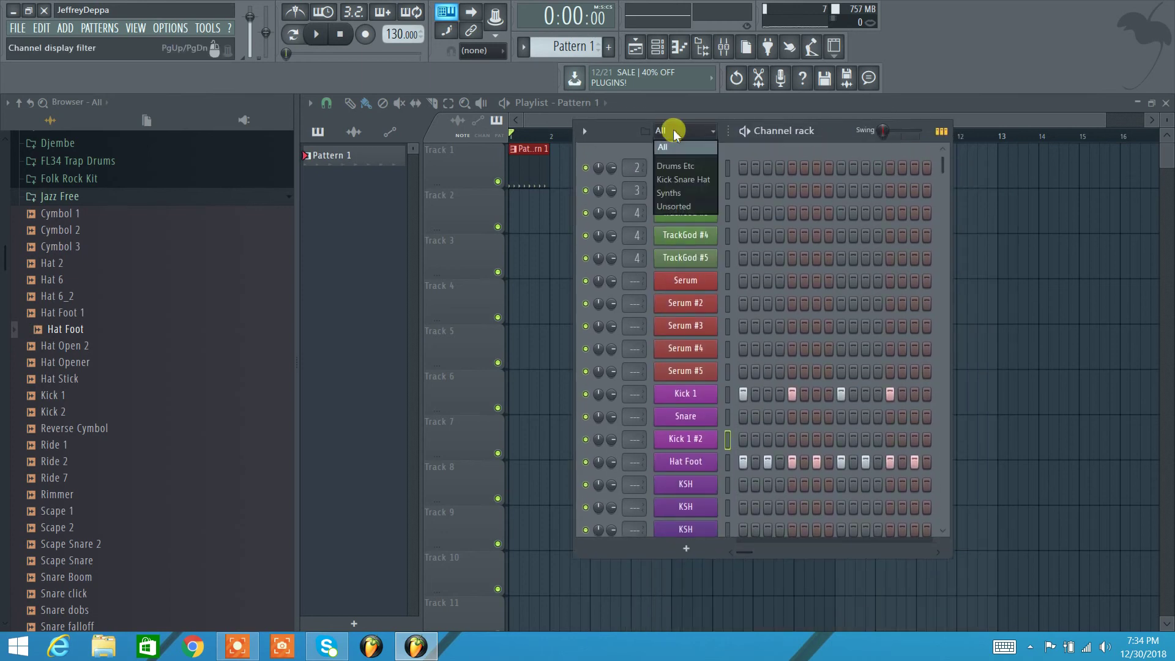
left_click(673, 192)
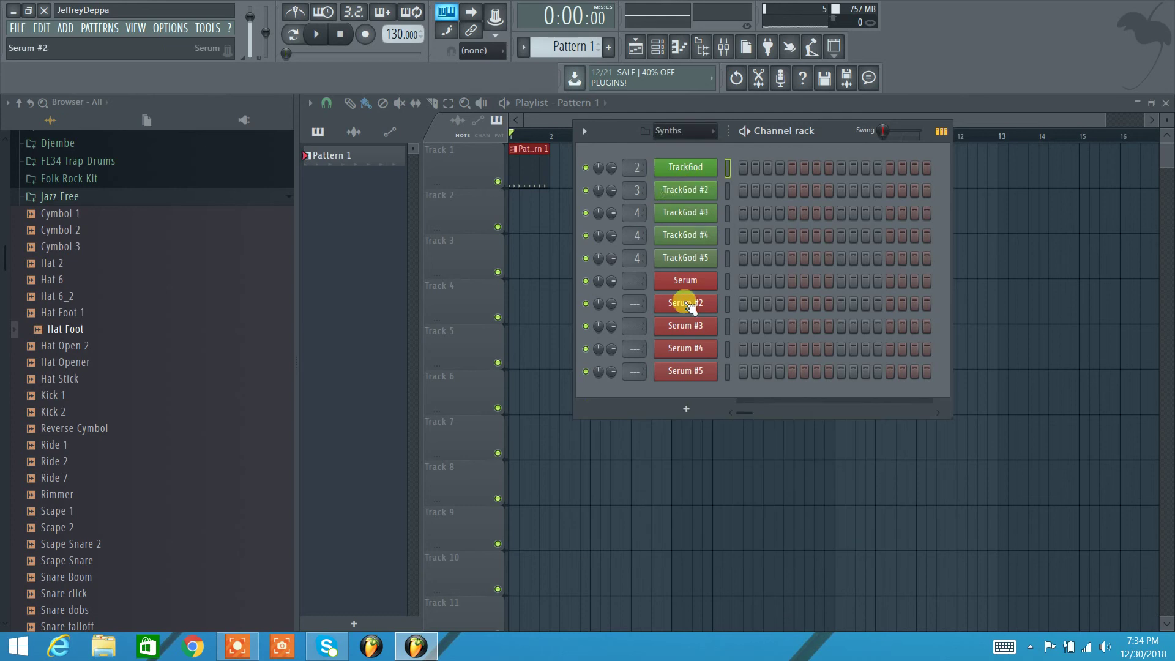
left_click(677, 131)
left_click(679, 180)
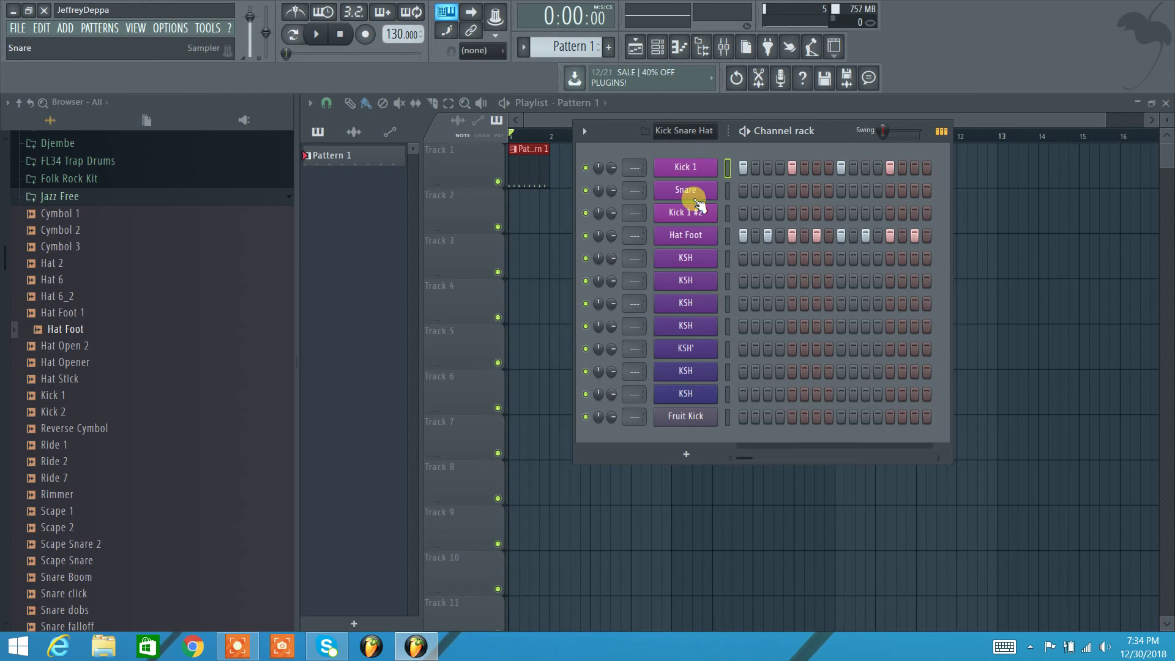
left_click(676, 131)
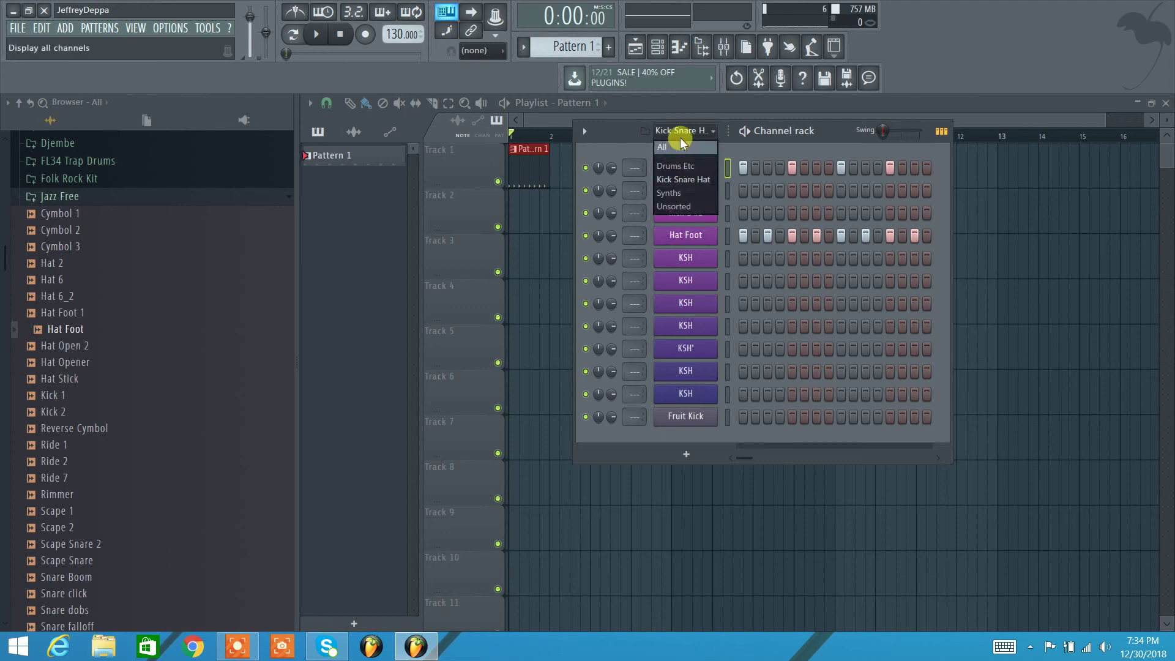
left_click(677, 145)
scroll(726, 262, "down", 3)
scroll(728, 264, "down", 4)
Step: Raise the rack window and add a ReWired channel, closing its plugin window
left_click_drag(818, 138, 822, 86)
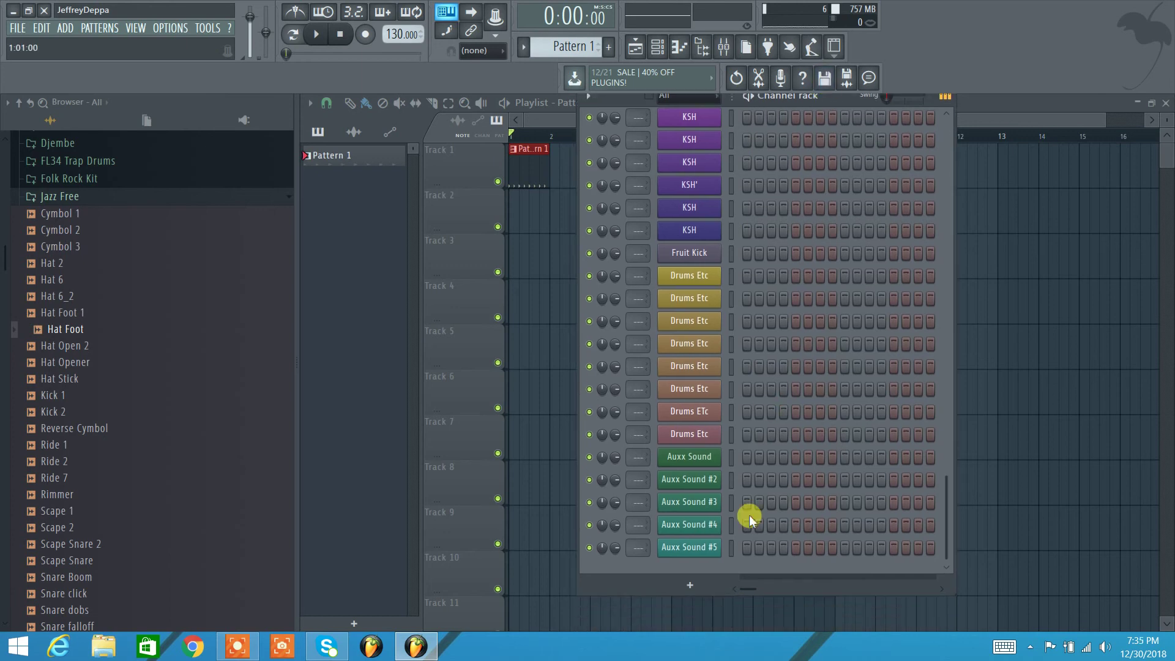
left_click(692, 586)
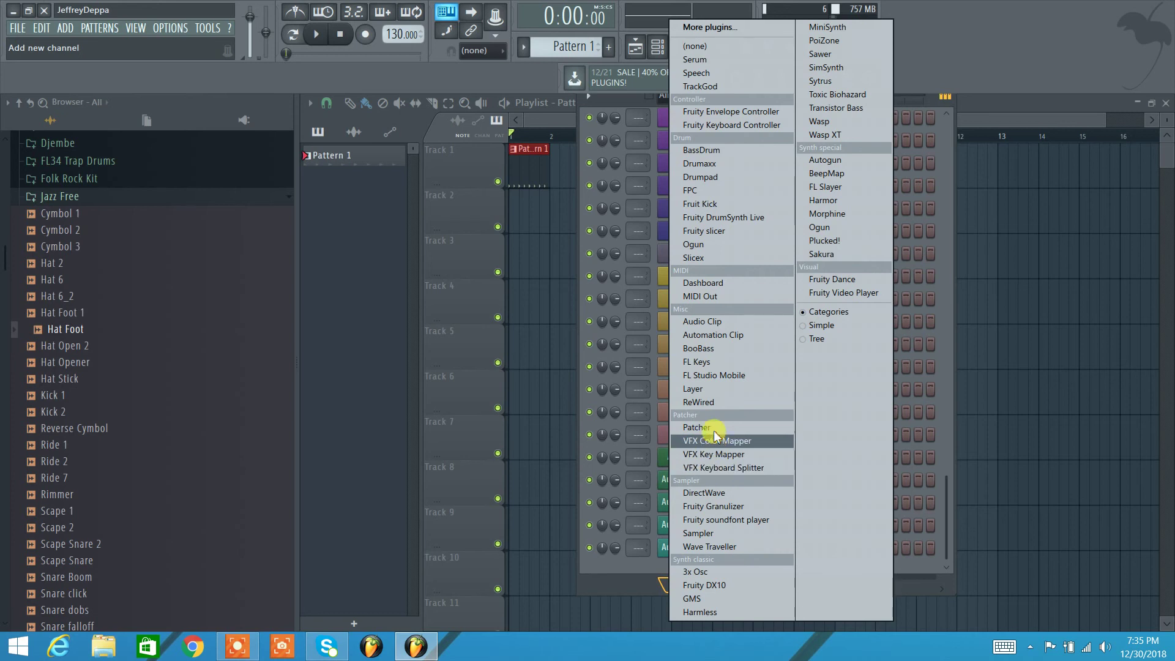
left_click(710, 401)
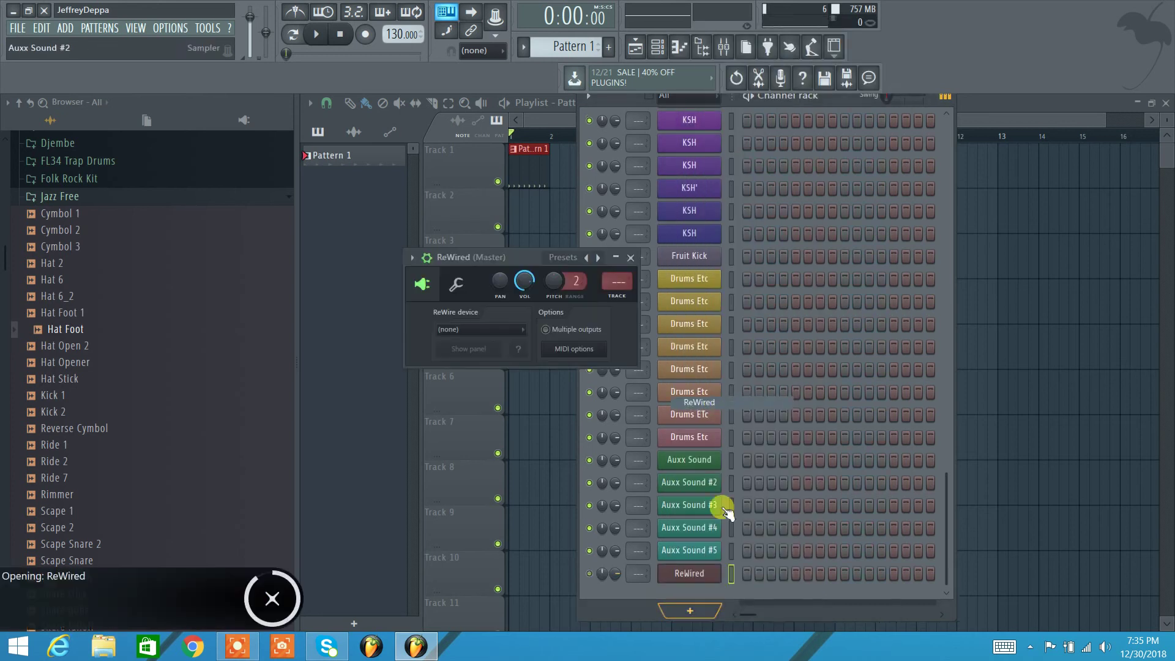
left_click(630, 257)
Step: Add Layer and BooBass channels, then select ReWired, Layer and BooBass together
left_click(676, 616)
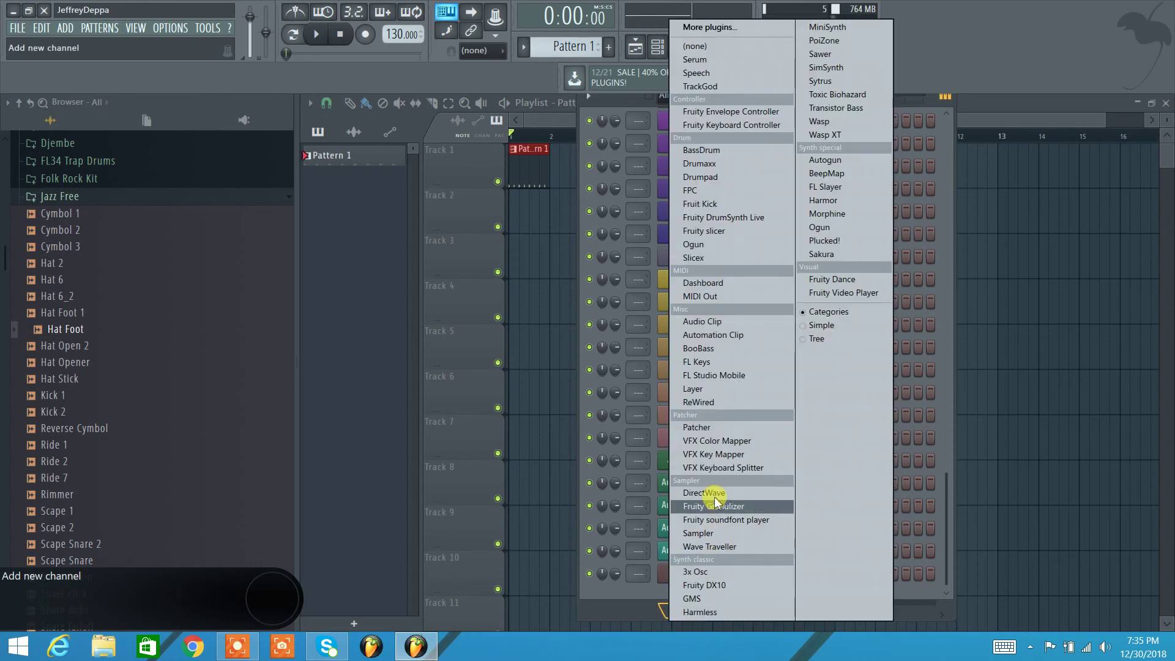
left_click(725, 390)
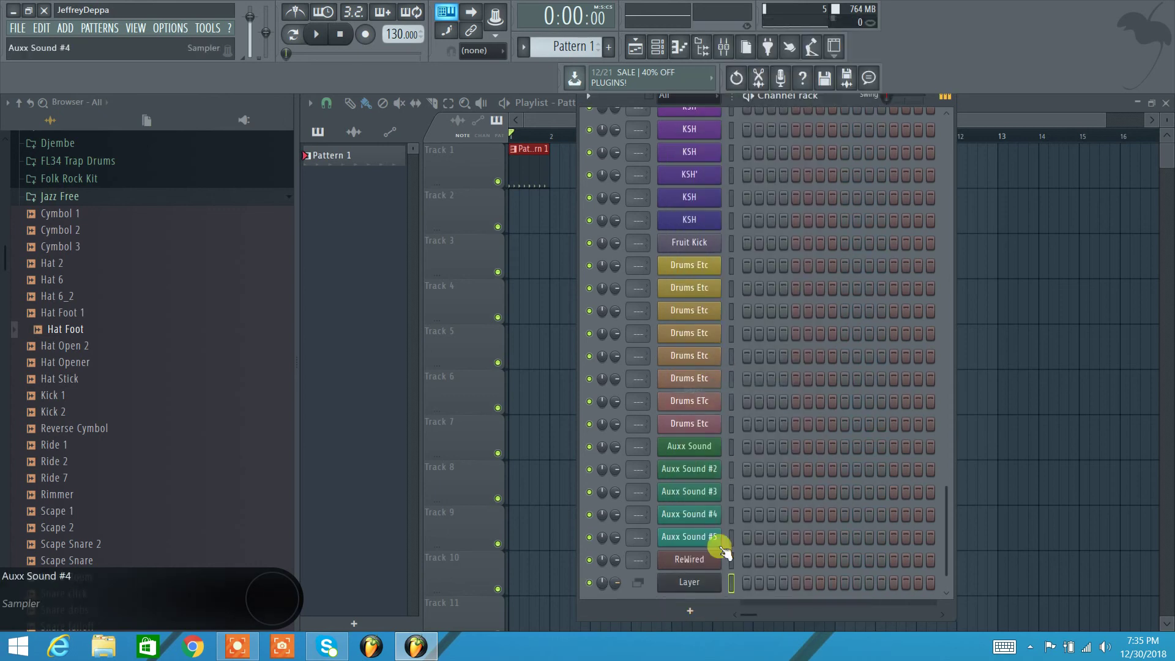
left_click(688, 610)
left_click(721, 353)
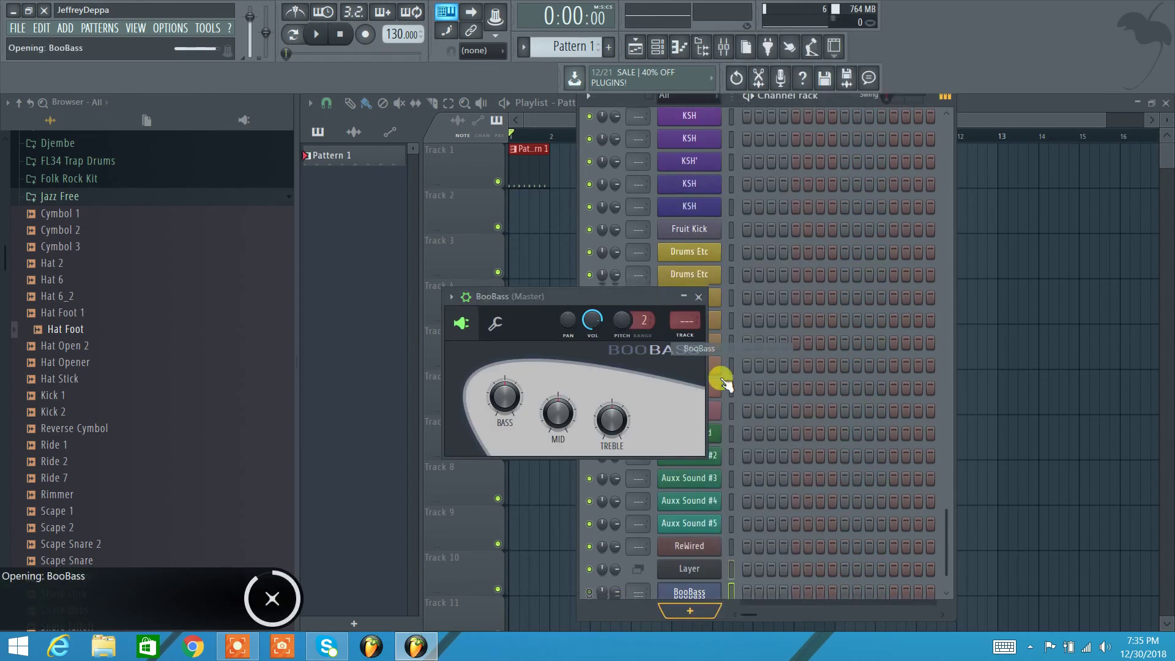
left_click(702, 304)
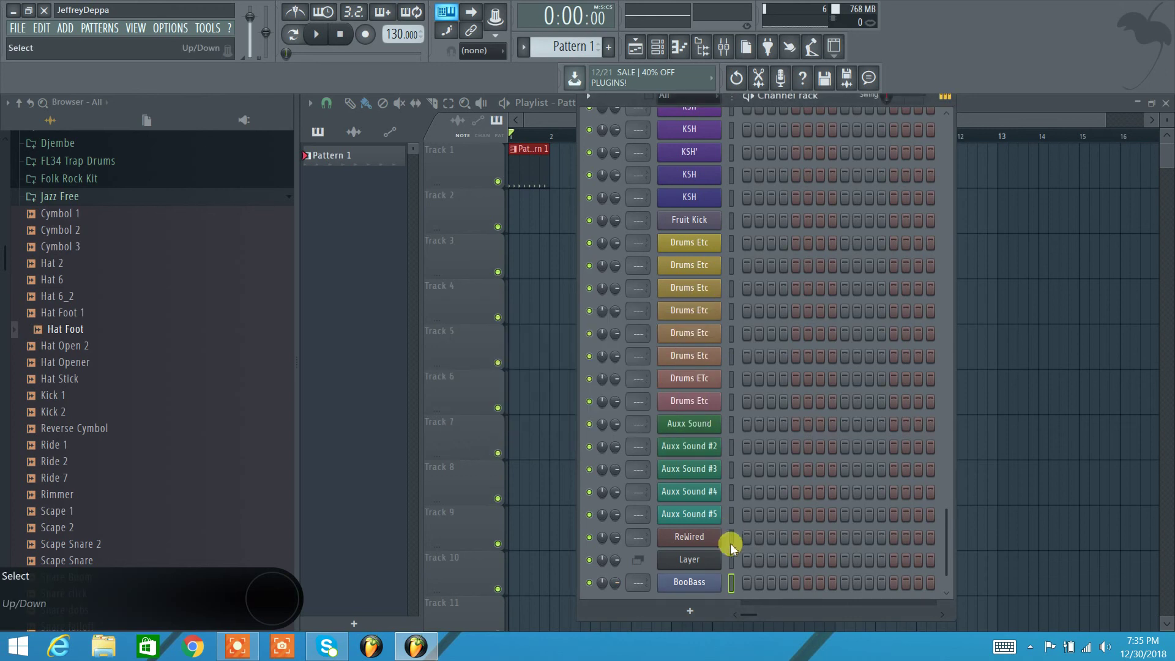
left_click_drag(730, 536, 733, 585)
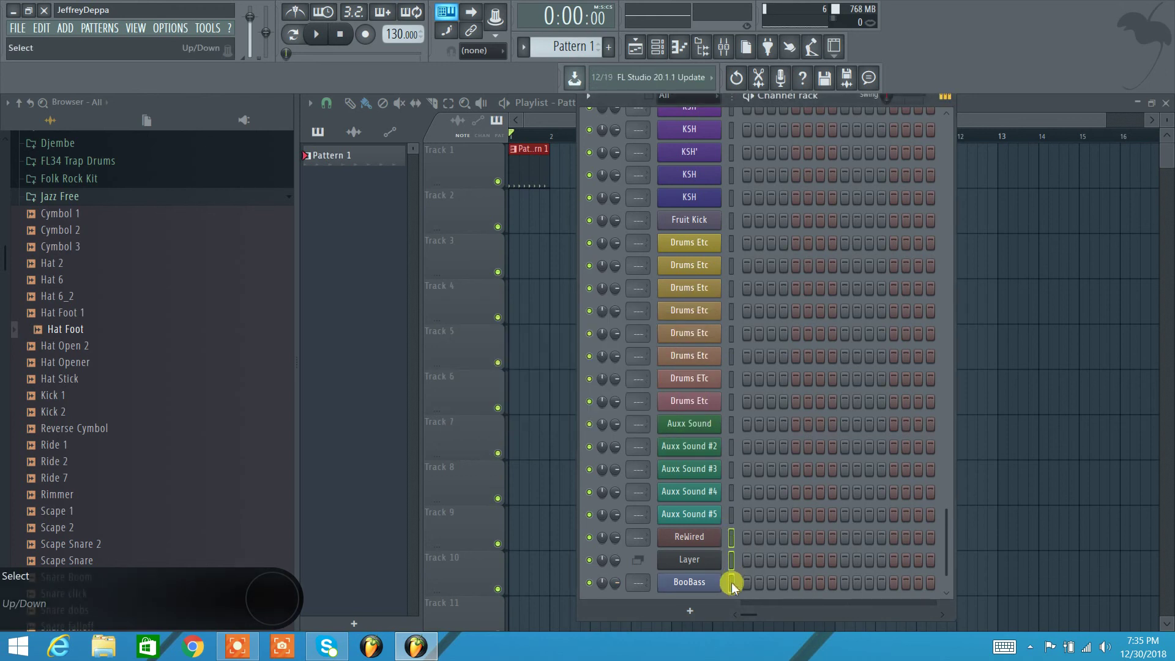
Step: Group the three selected channels as 'Random Group' with Alt+G, then lower the rack window
key("alt+g")
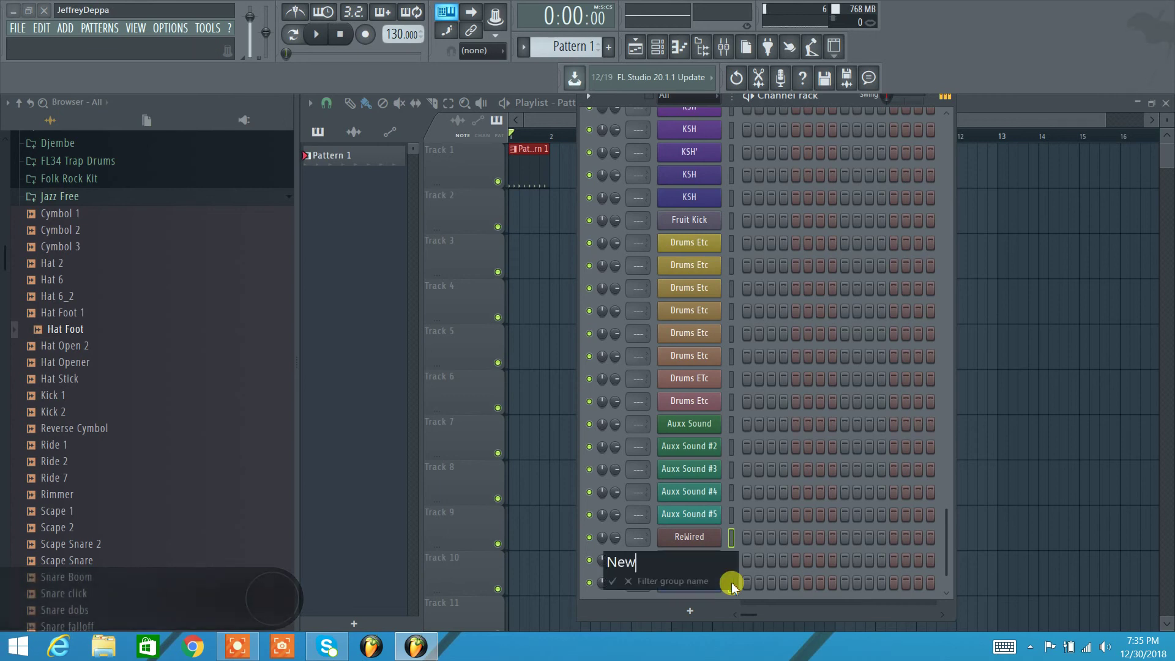
type("Random")
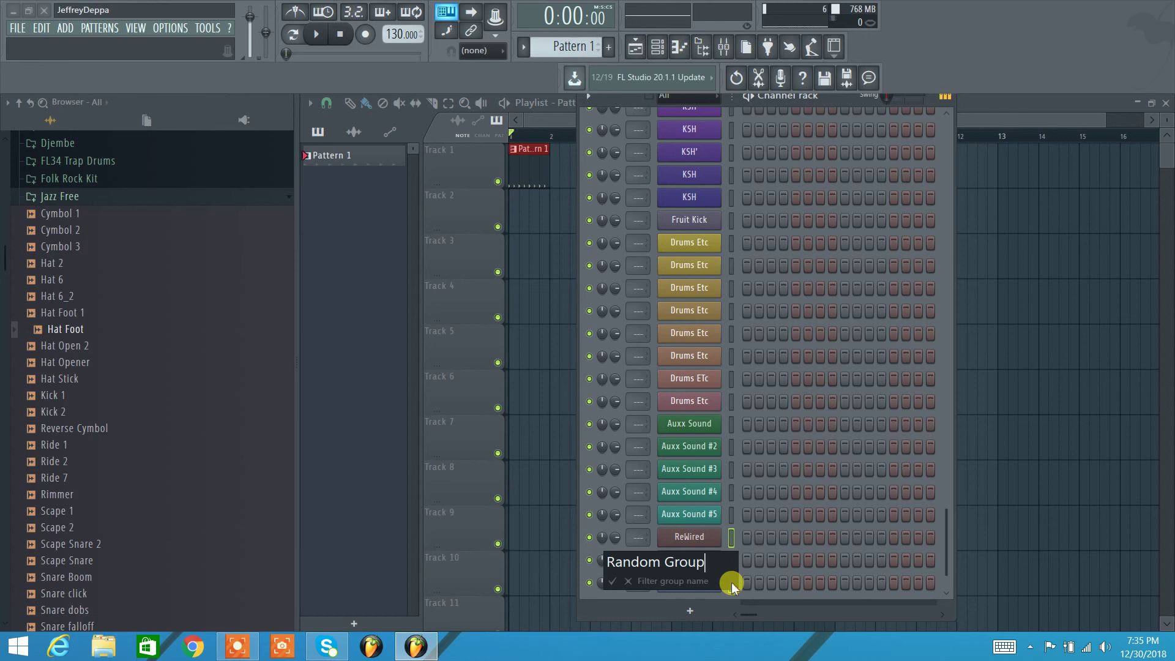
type(" Group")
key("Return")
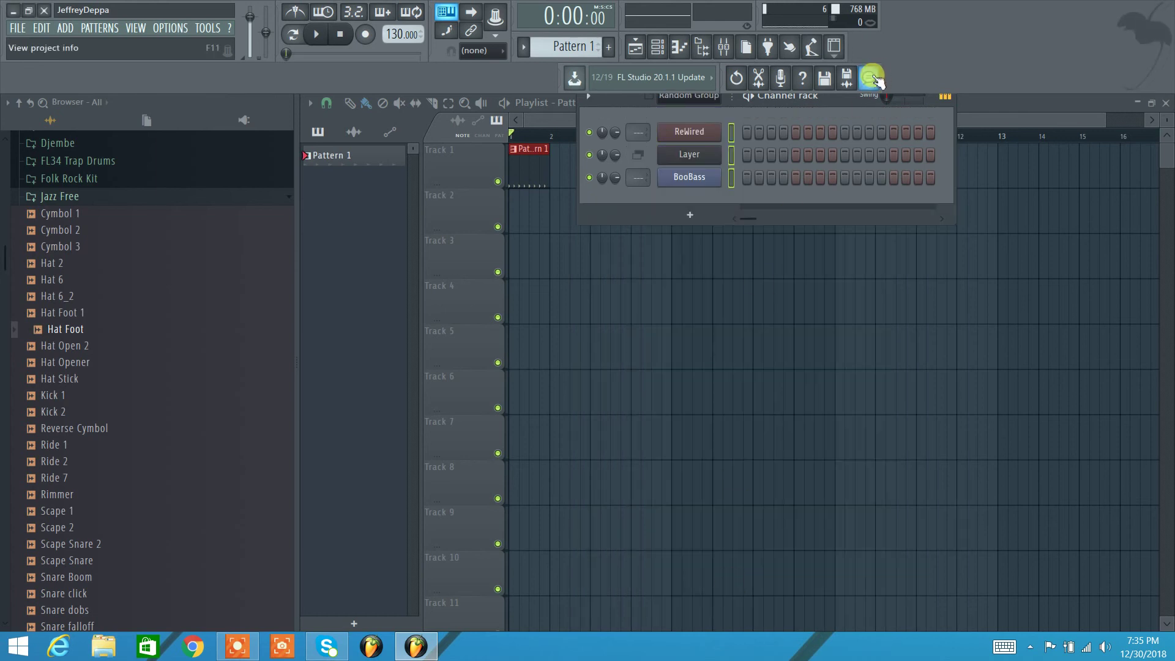
left_click_drag(830, 102, 837, 180)
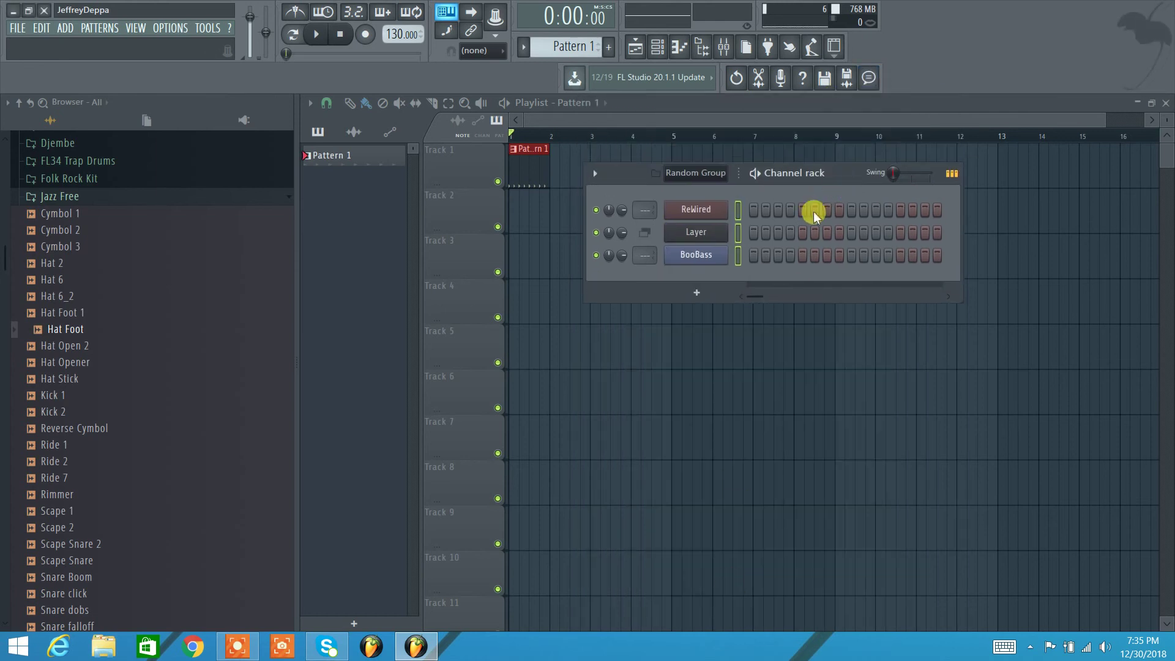
Step: Apply a two-colour gradient to the selected channels, turning them green
left_click(594, 173)
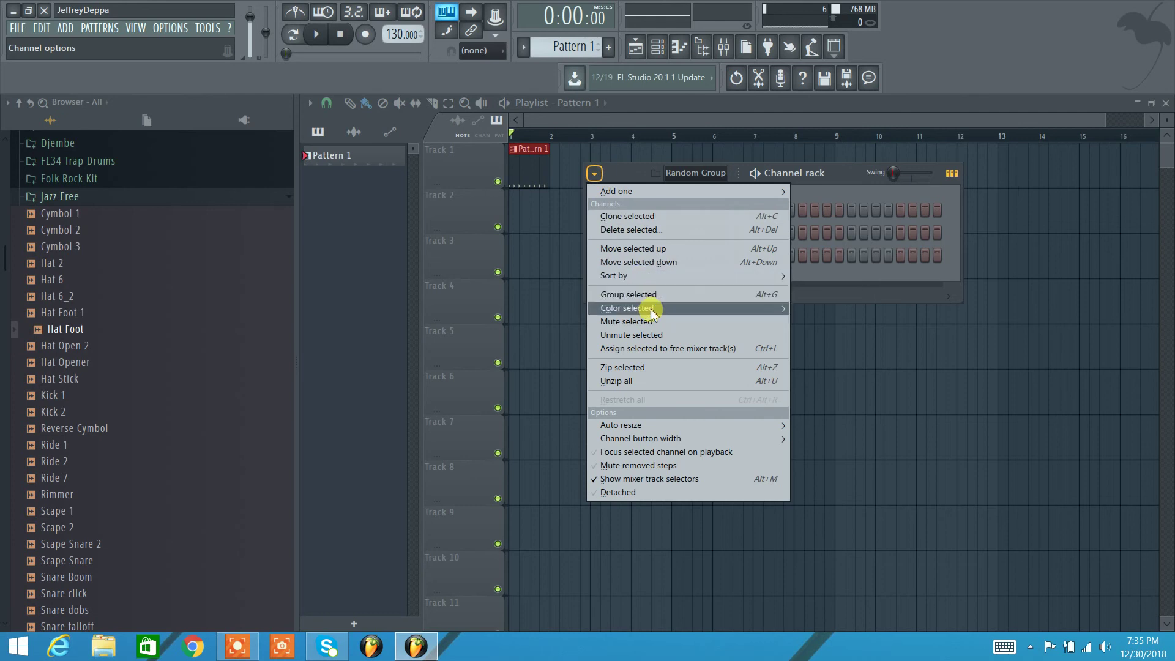
mouse_move(648, 306)
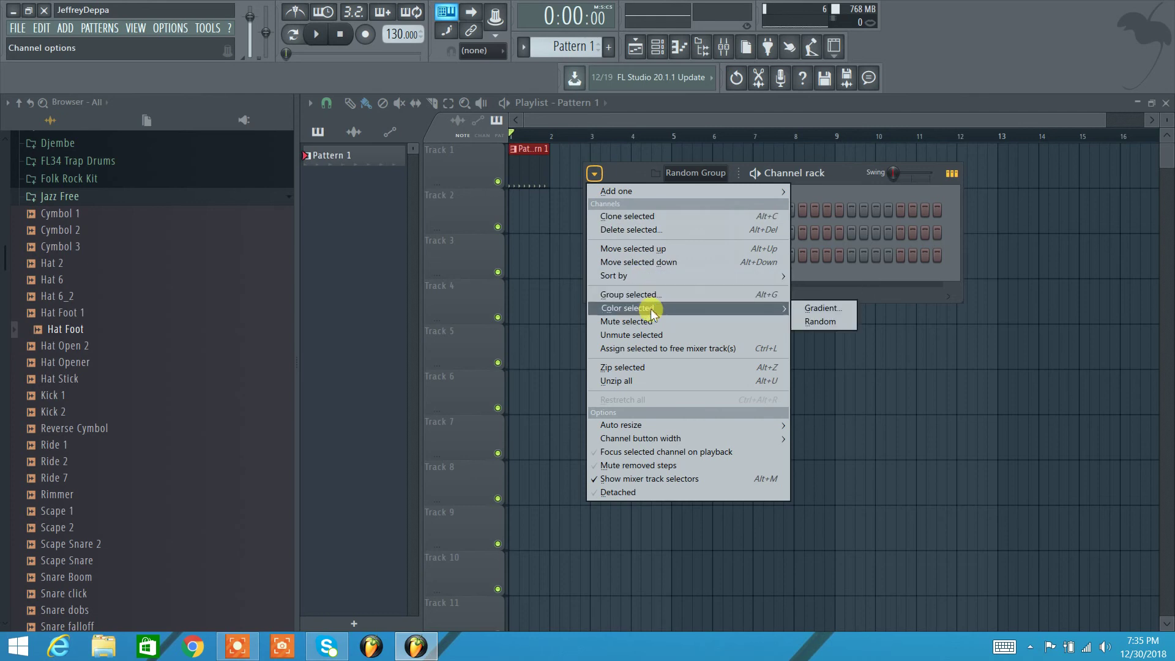
left_click(821, 310)
left_click(855, 318)
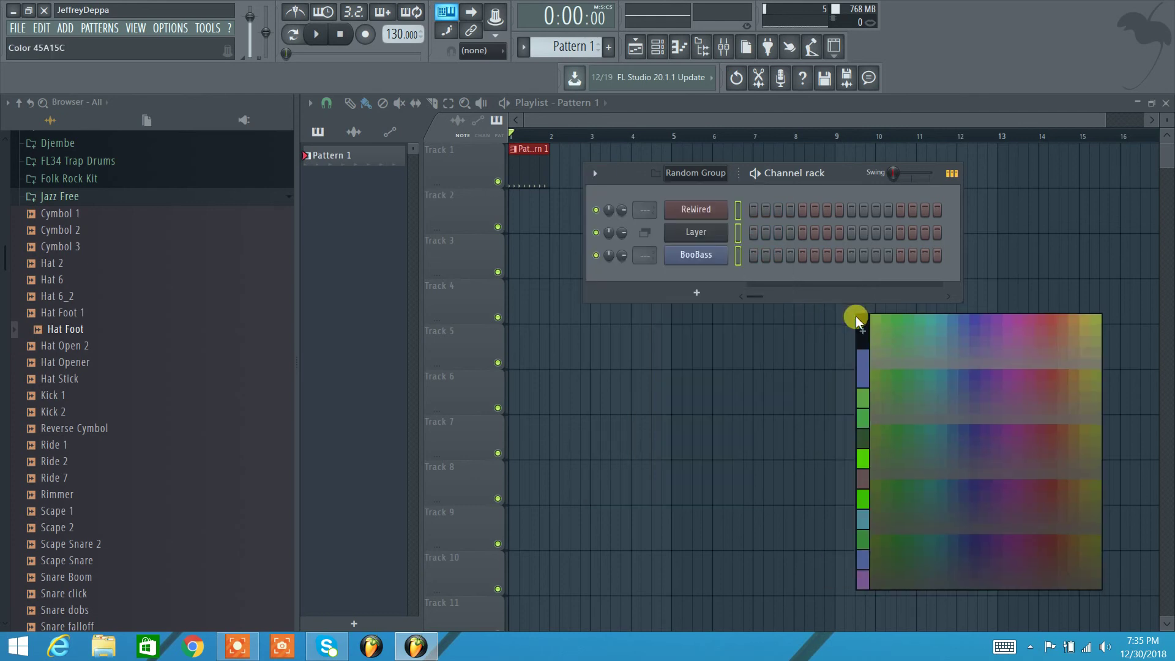
left_click(887, 322)
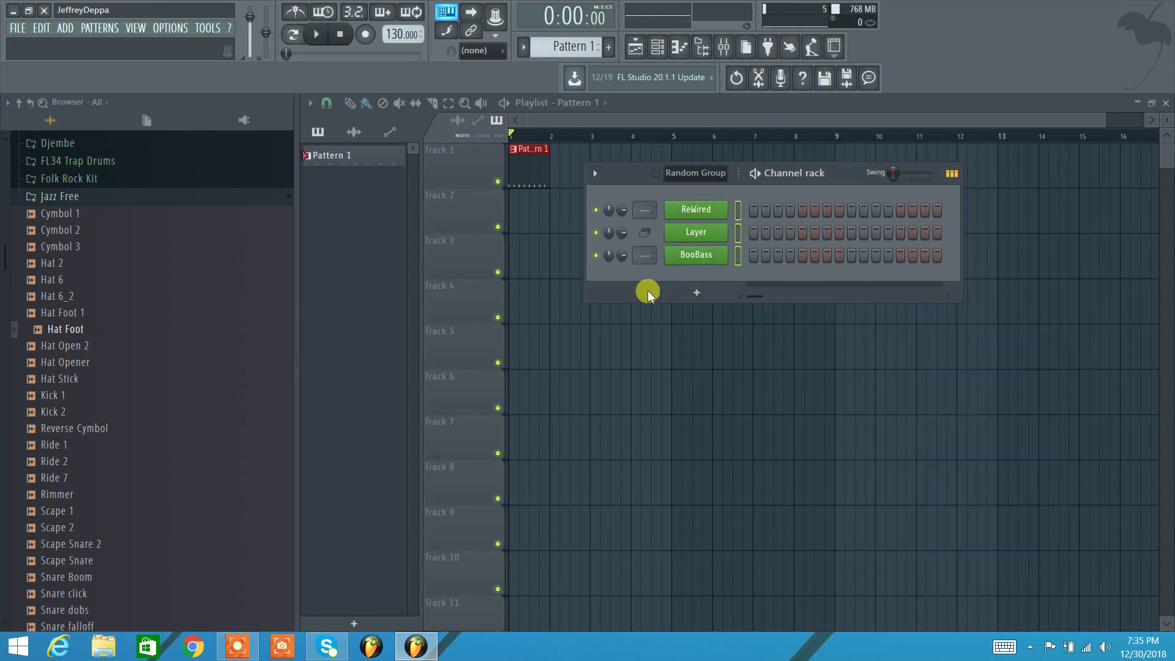
Step: Reapply the gradient colouring with different start and end colours from the palette
left_click(594, 174)
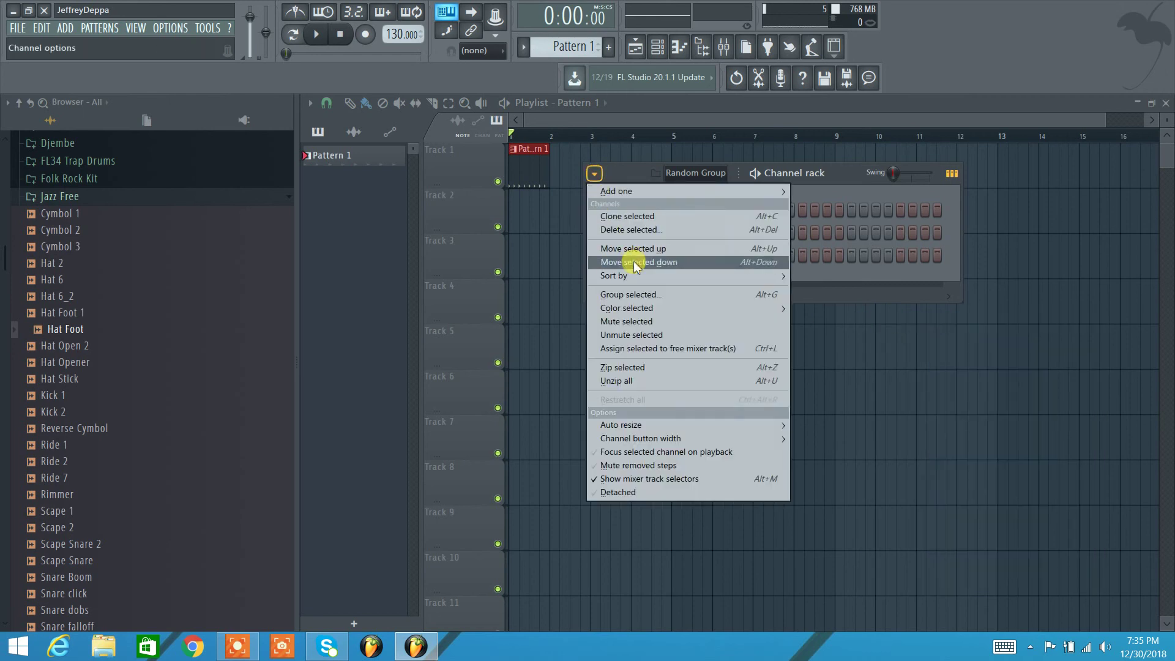
mouse_move(647, 306)
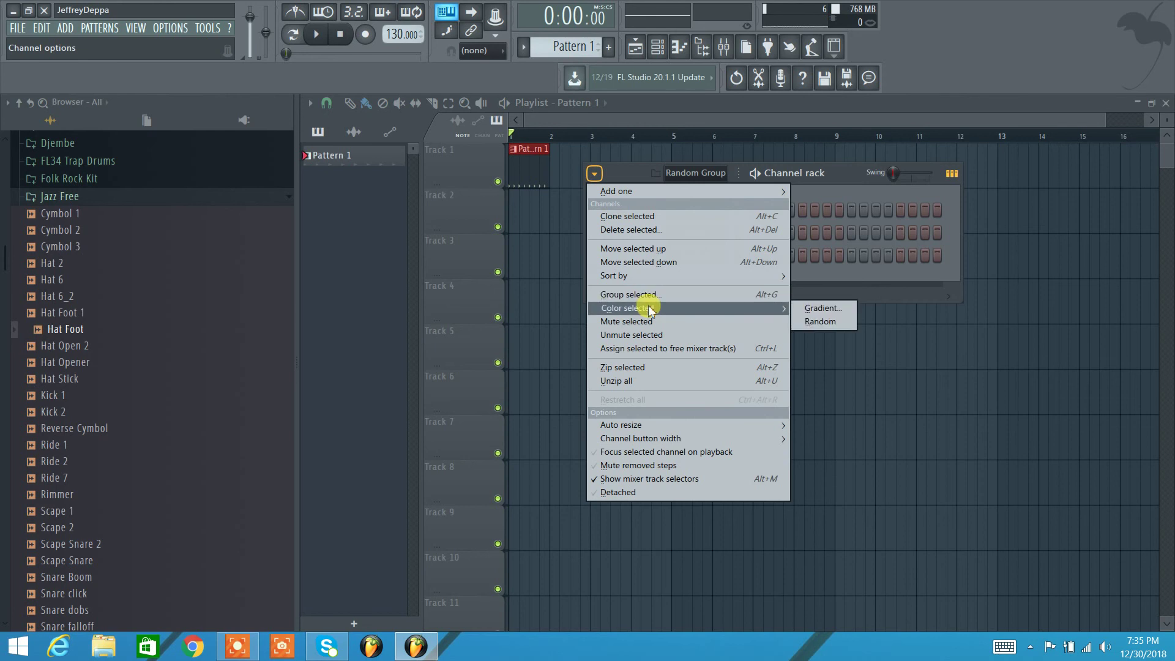
left_click(813, 309)
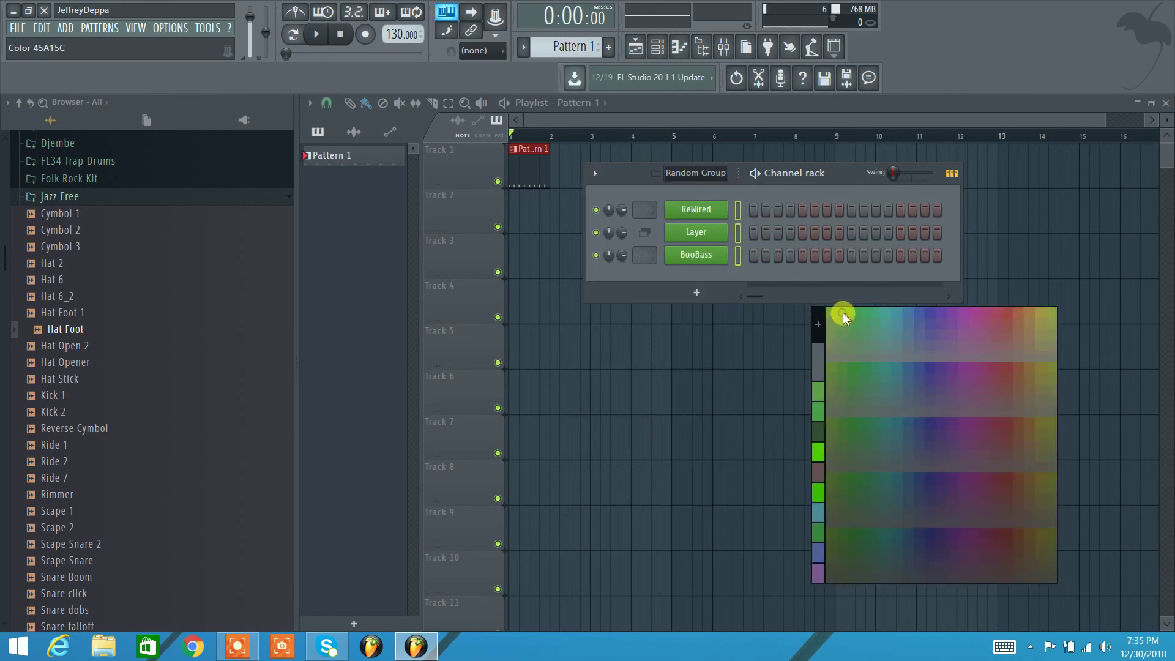
left_click(843, 312)
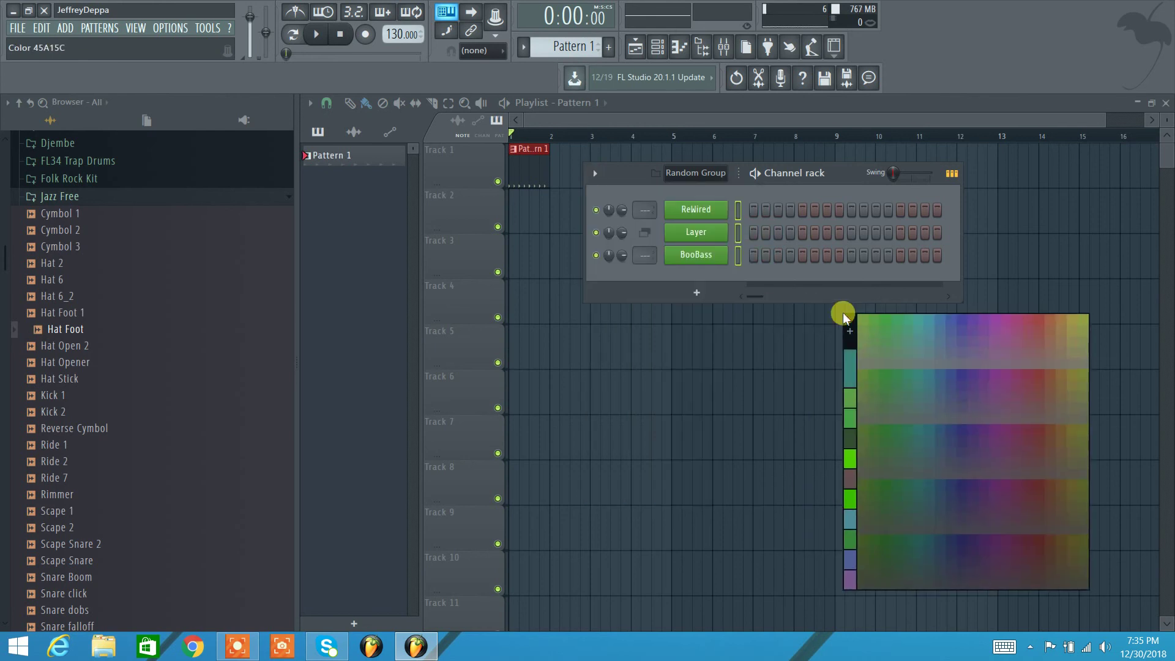
left_click(894, 354)
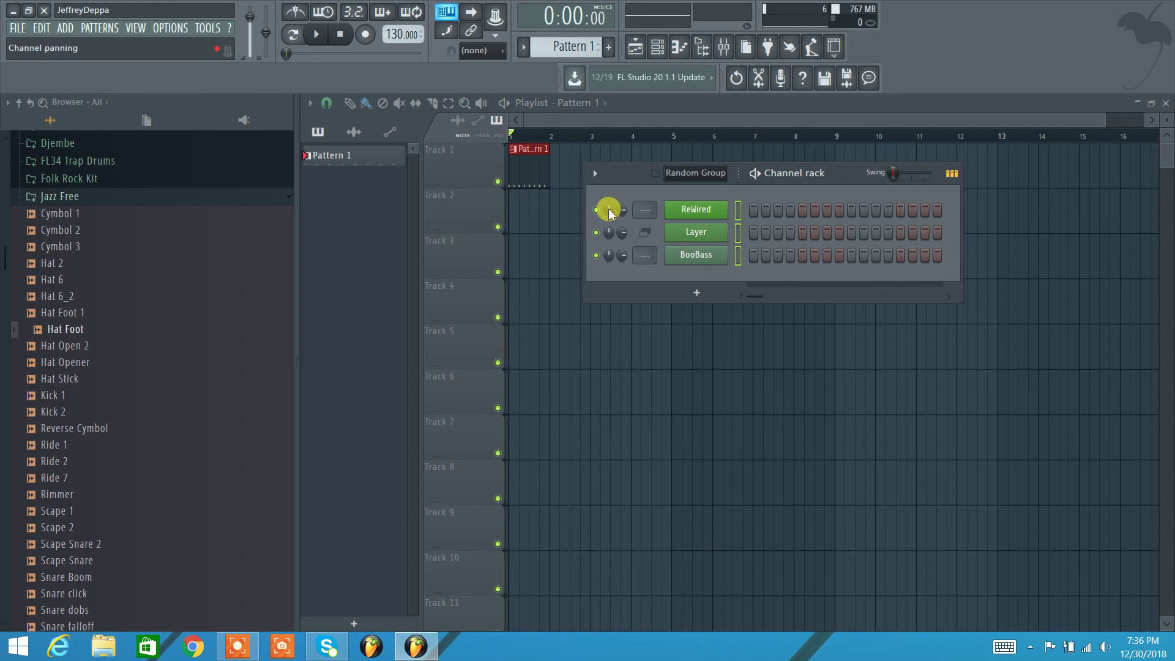
Step: Pan the ReWired channel slightly left and route it to mixer insert 1
left_click_drag(609, 210, 622, 206)
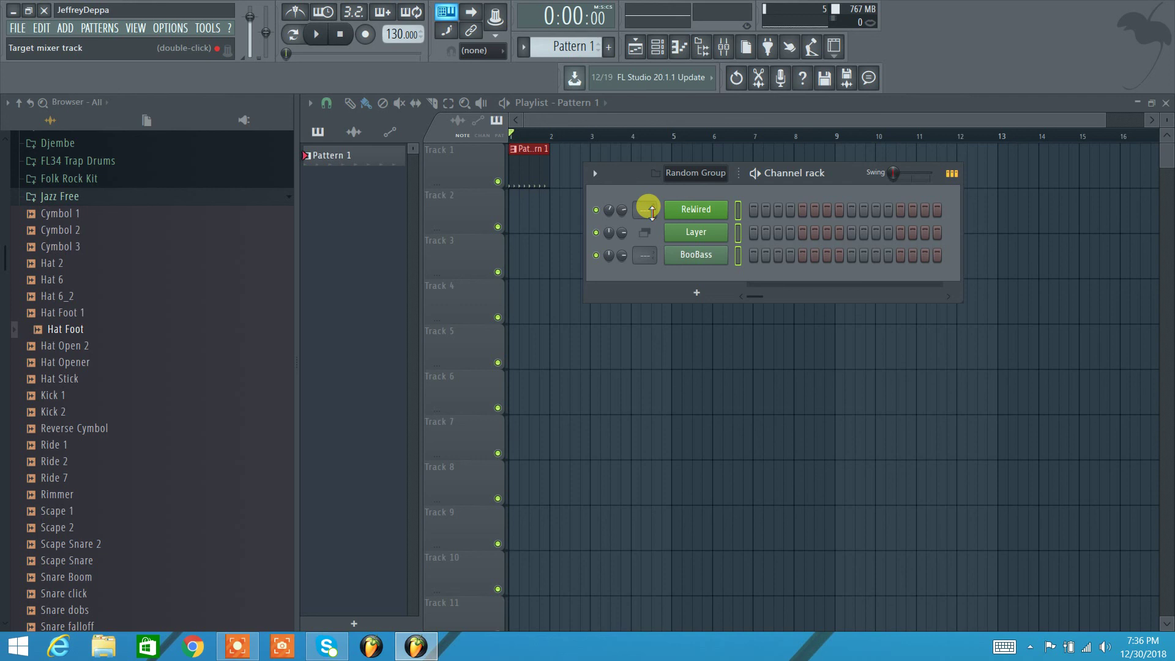
left_click_drag(651, 211, 651, 205)
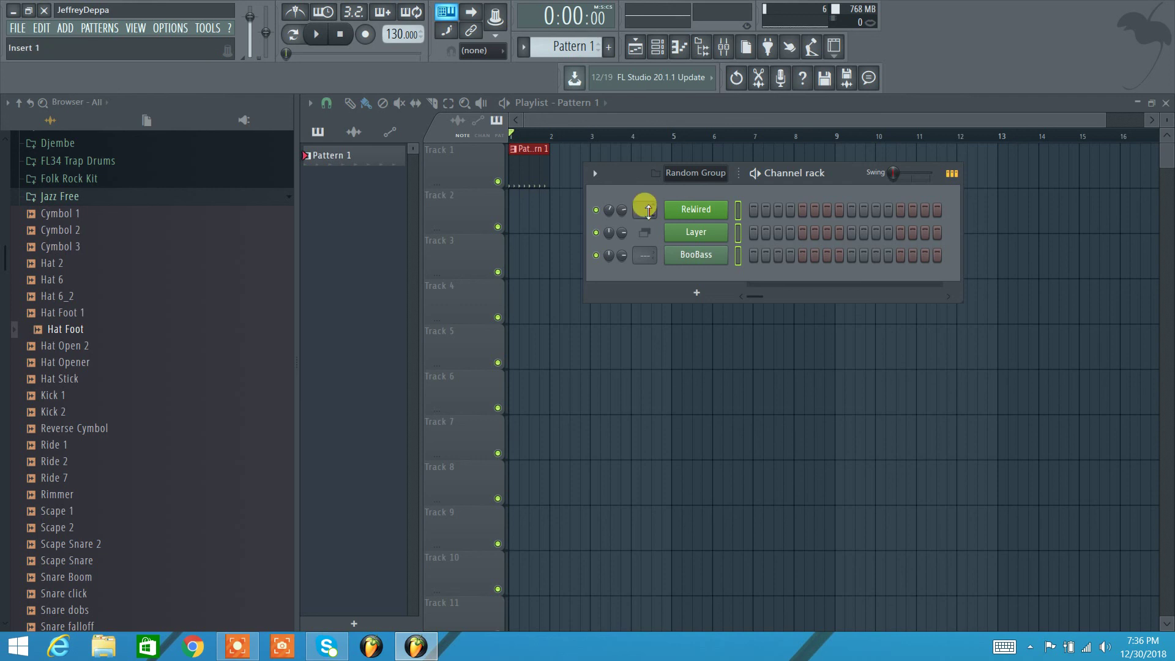
left_click(702, 208)
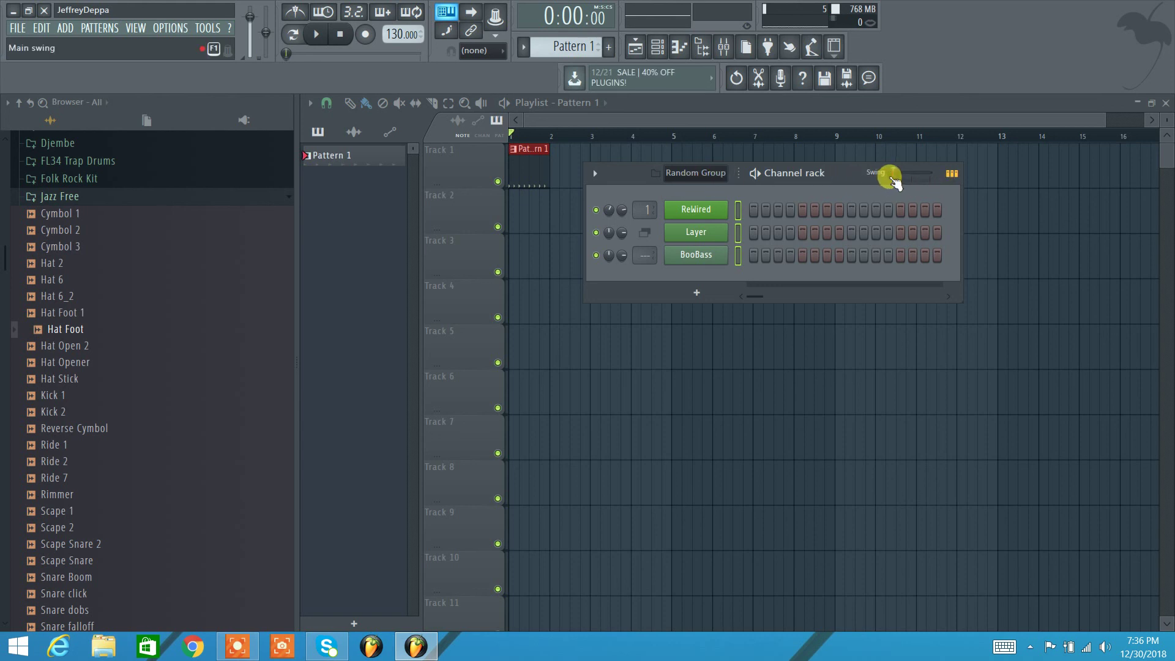
Step: Raise the pattern Swing knob and lower it back down
left_click_drag(892, 175, 892, 165)
left_click_drag(892, 165, 893, 177)
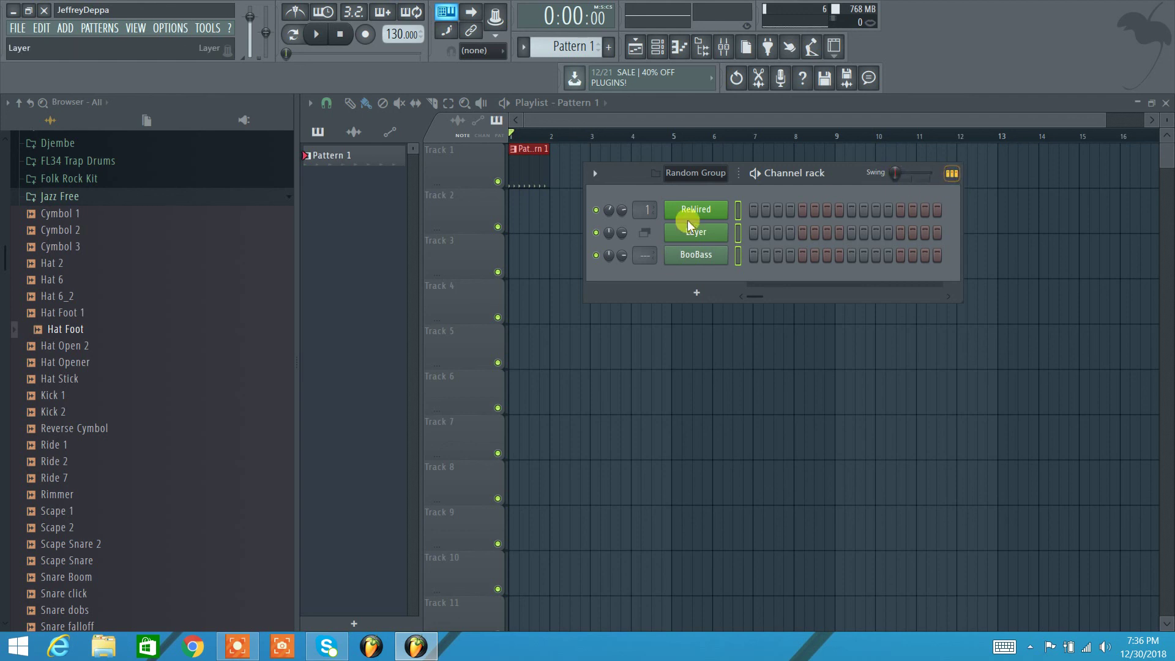
left_click(713, 173)
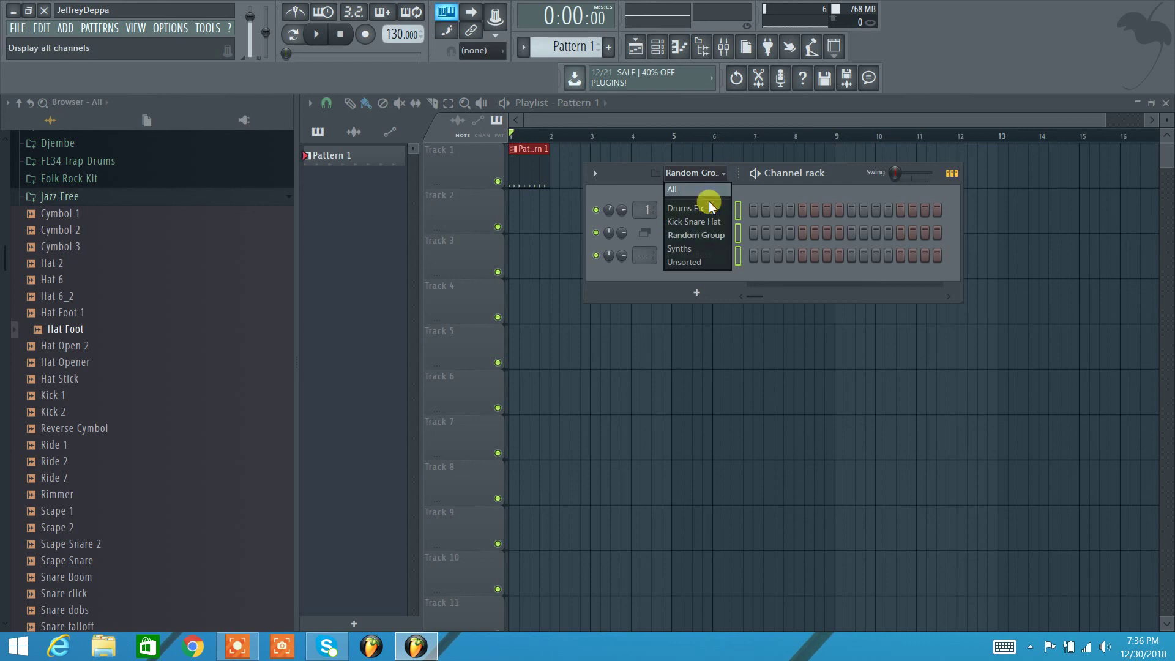
Step: Filter the rack to the Kick Snare Hat group and open Kick 1 in the piano roll
left_click(710, 222)
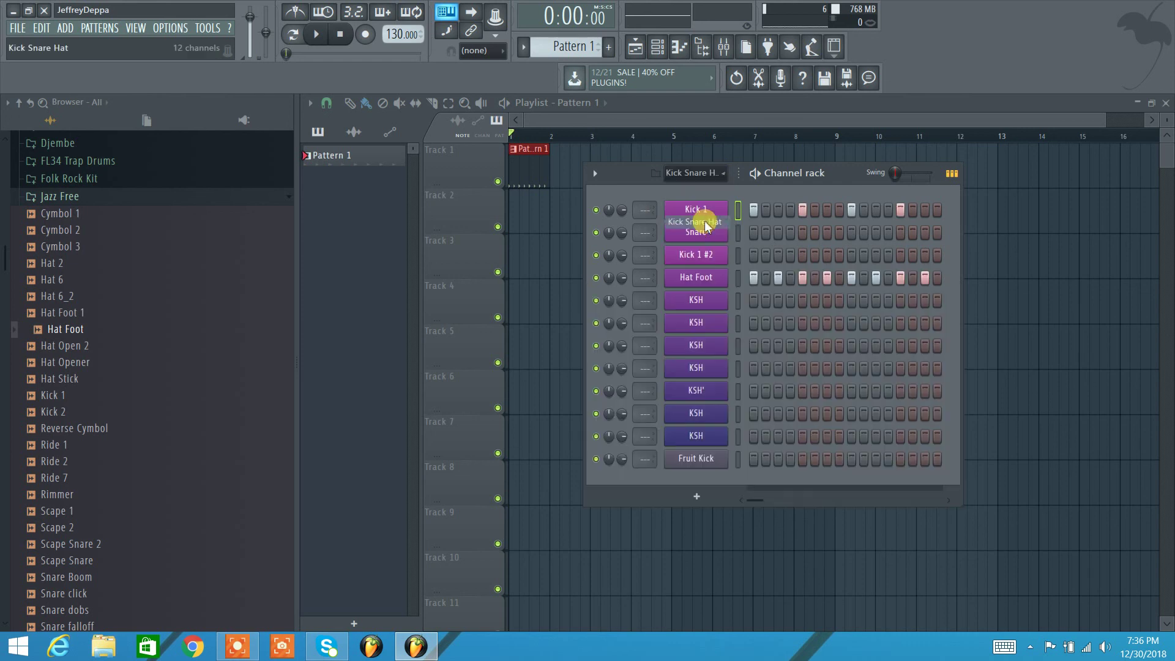
left_click(951, 175)
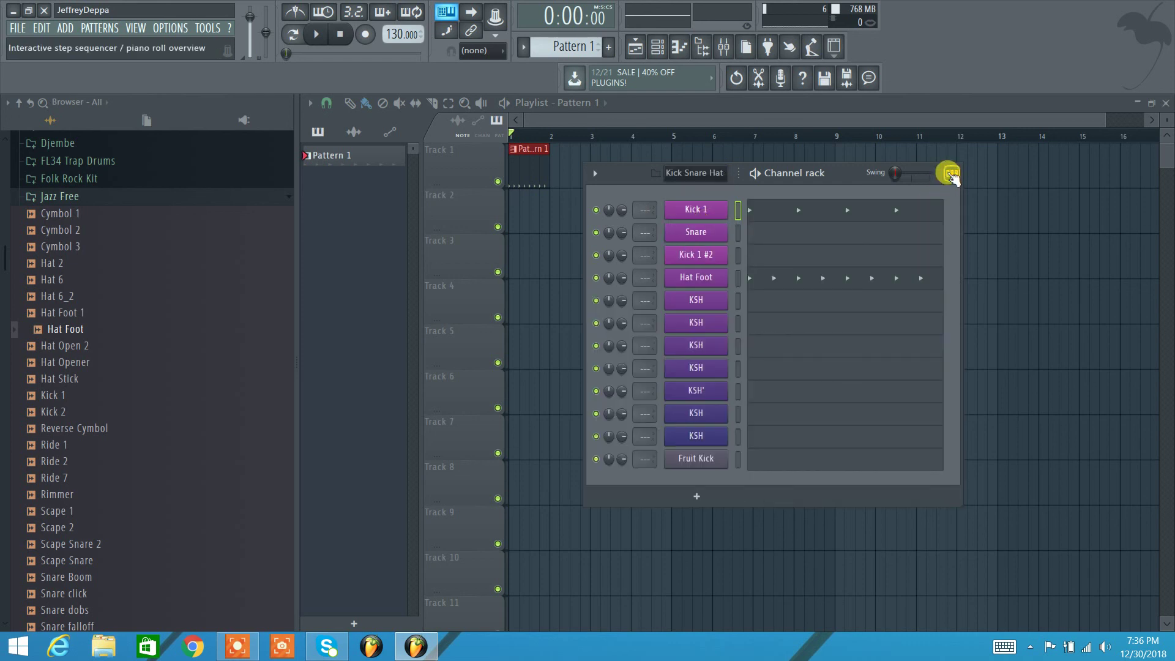
left_click(787, 210)
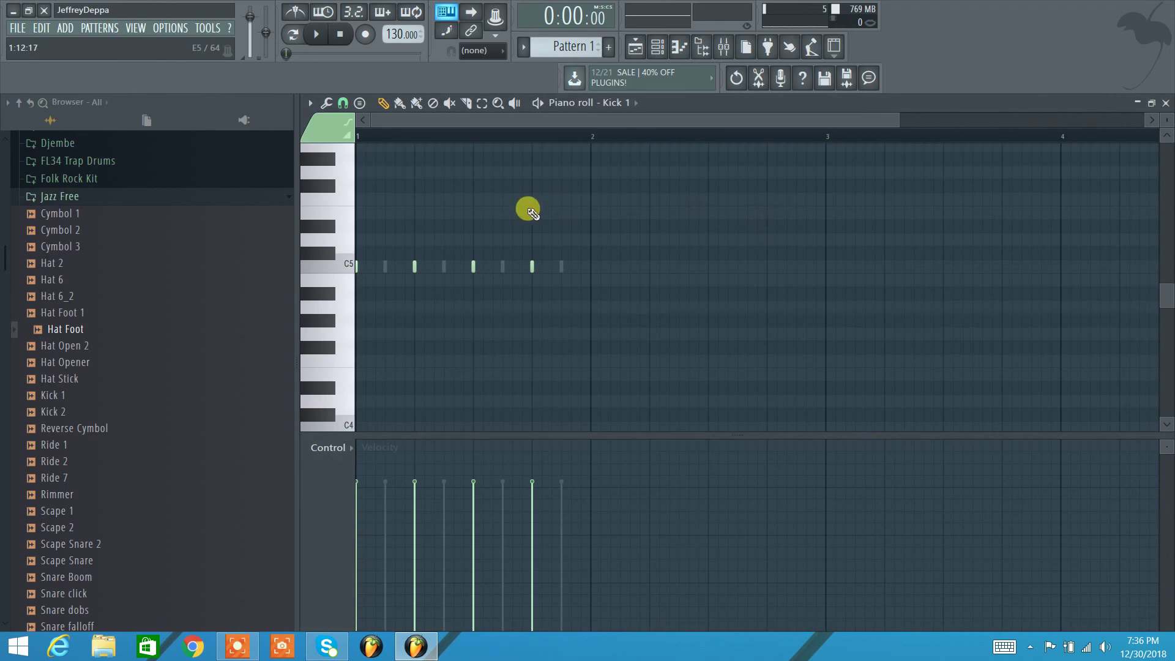
Step: Bring the Channel rack back over the piano roll, showing step buttons again
key("F6")
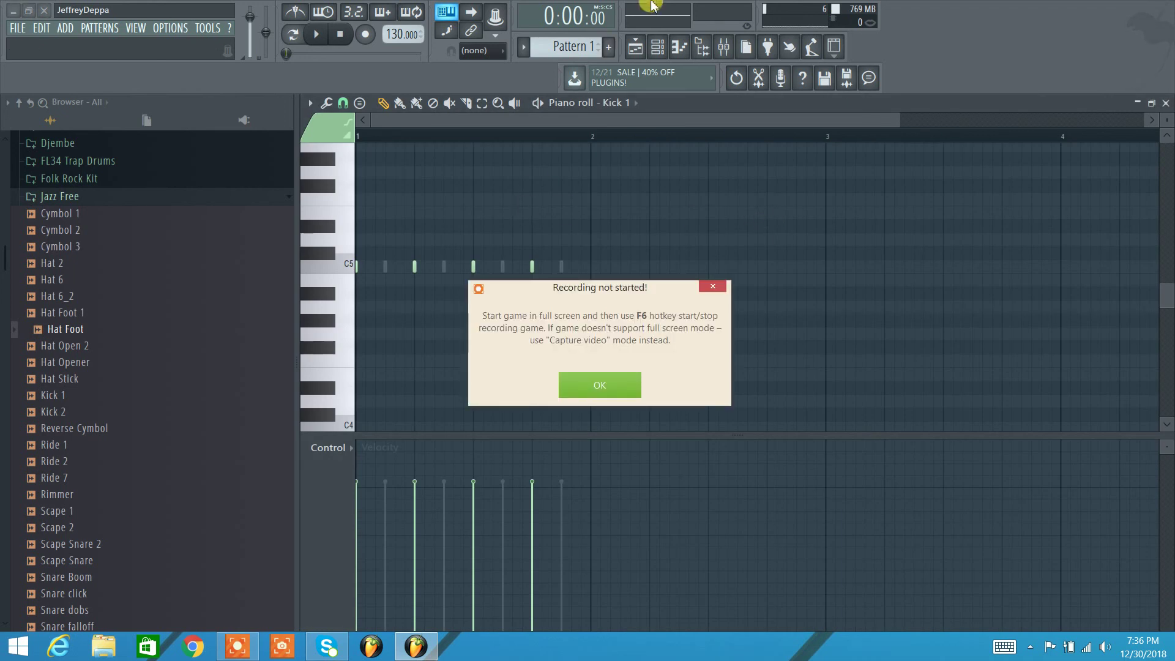
left_click(657, 48)
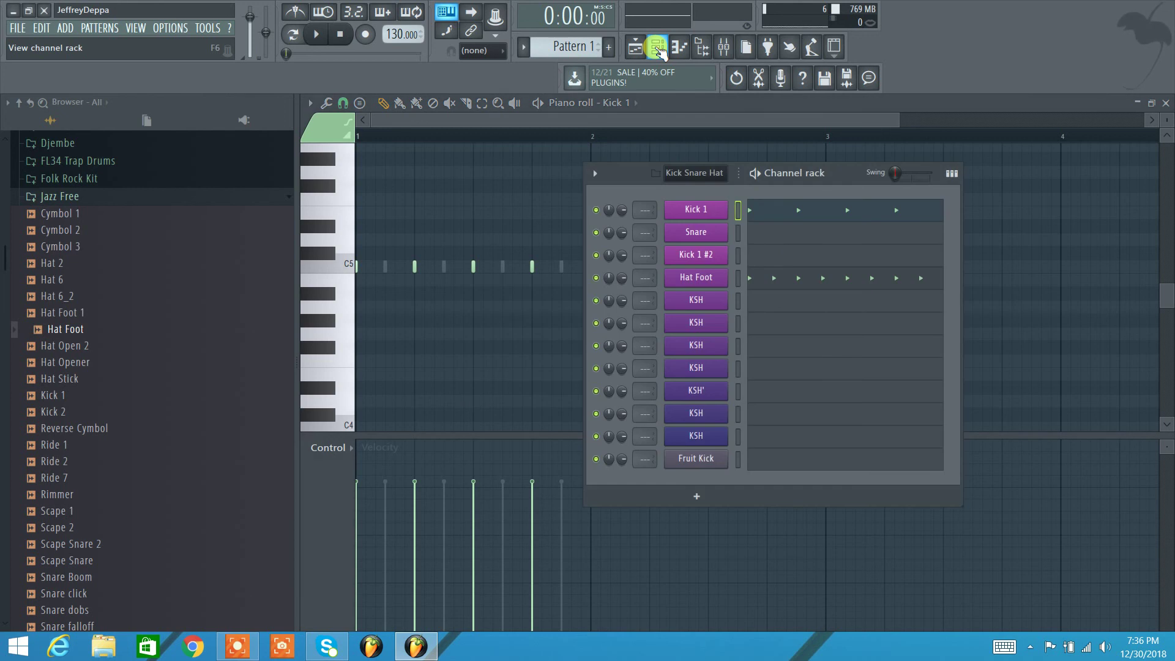
left_click(951, 174)
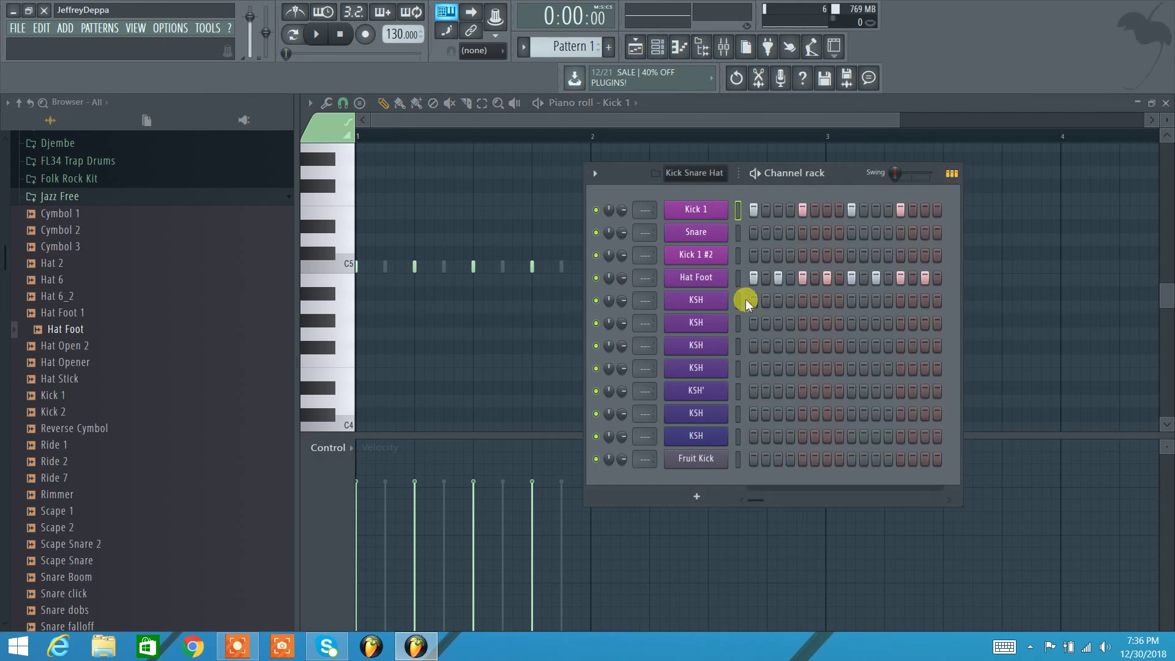
Step: Open Kick 1's sampler window and go to its miscellaneous functions page via the envelope tab
right_click(706, 210)
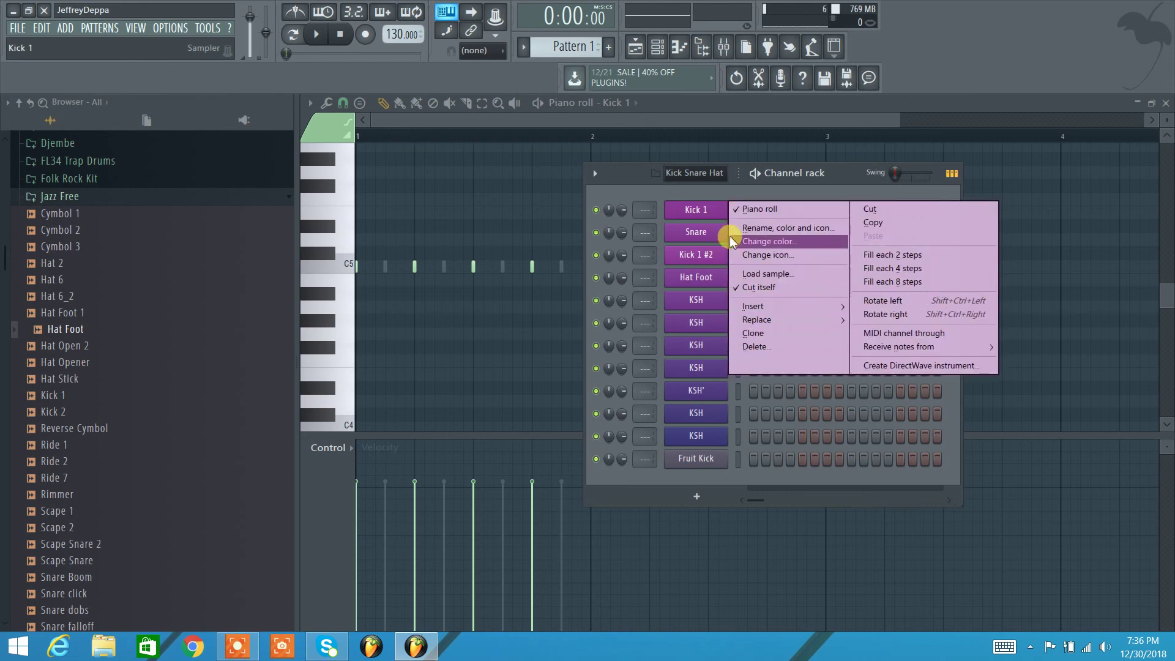
left_click(719, 196)
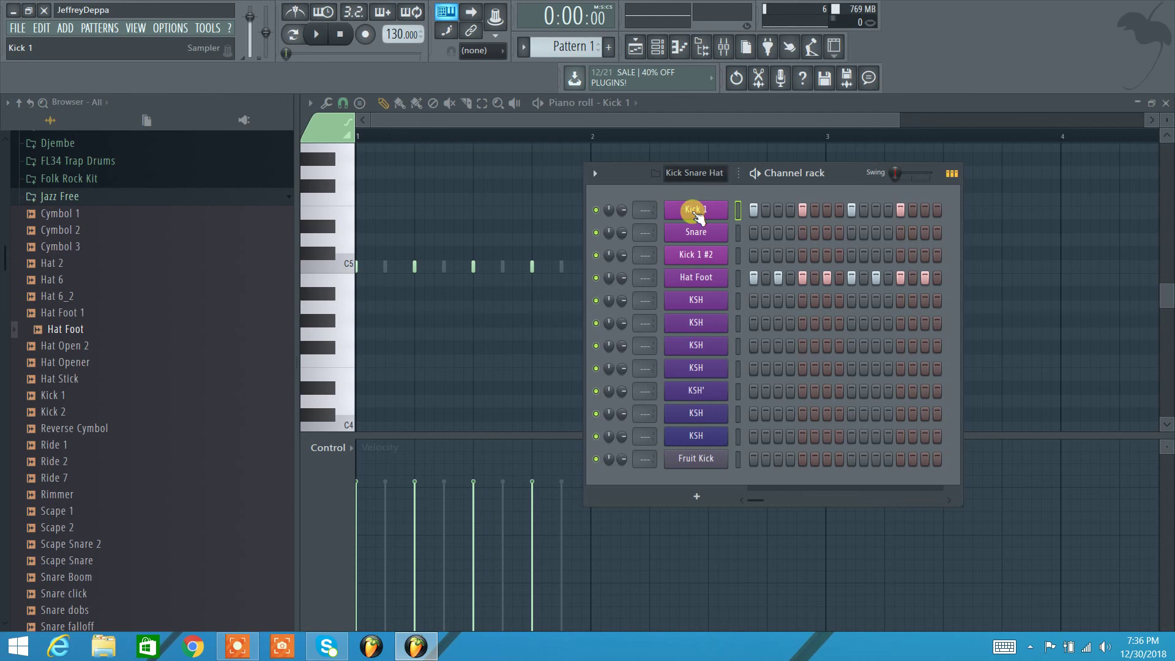
left_click(693, 211)
left_click(683, 267)
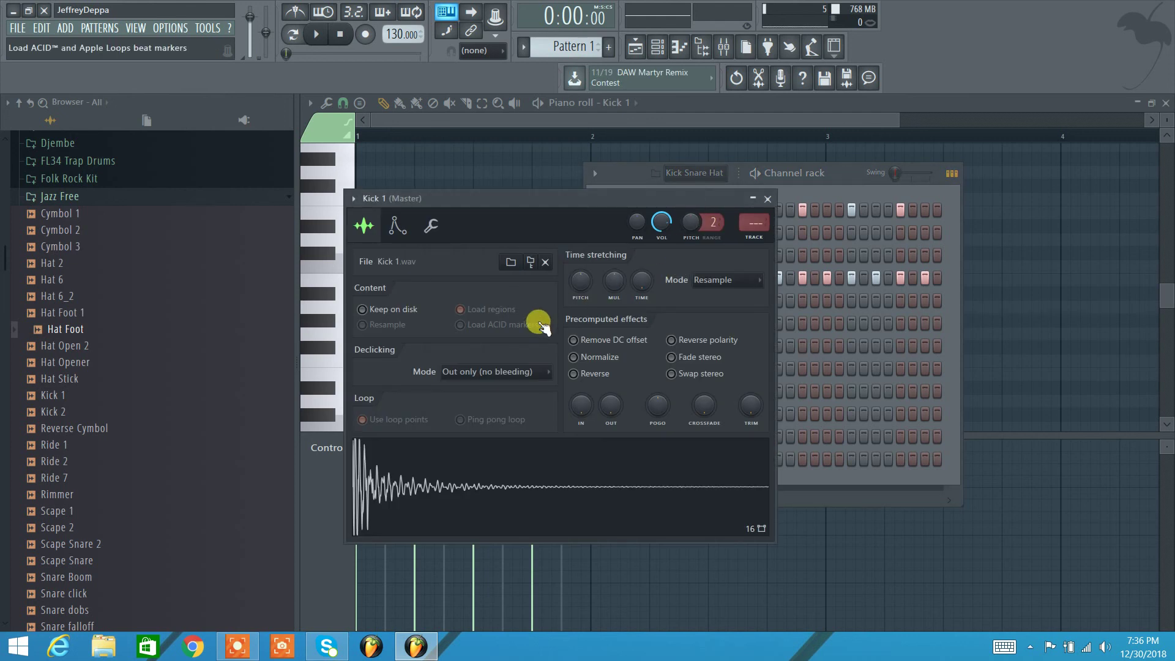
left_click(399, 232)
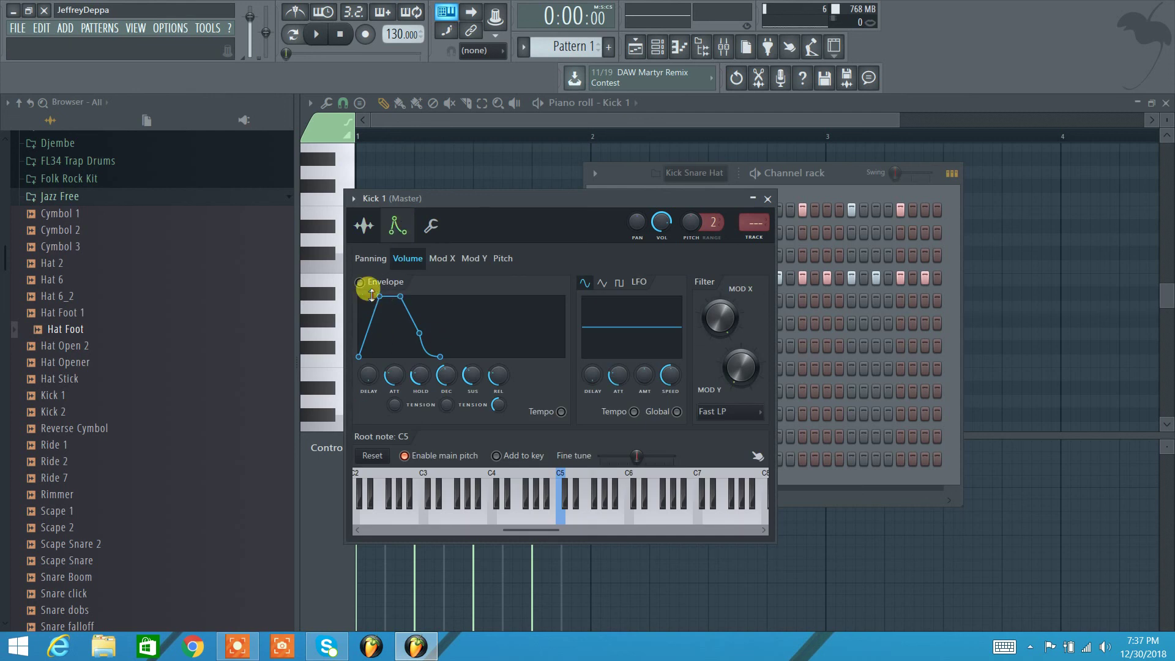
left_click(431, 230)
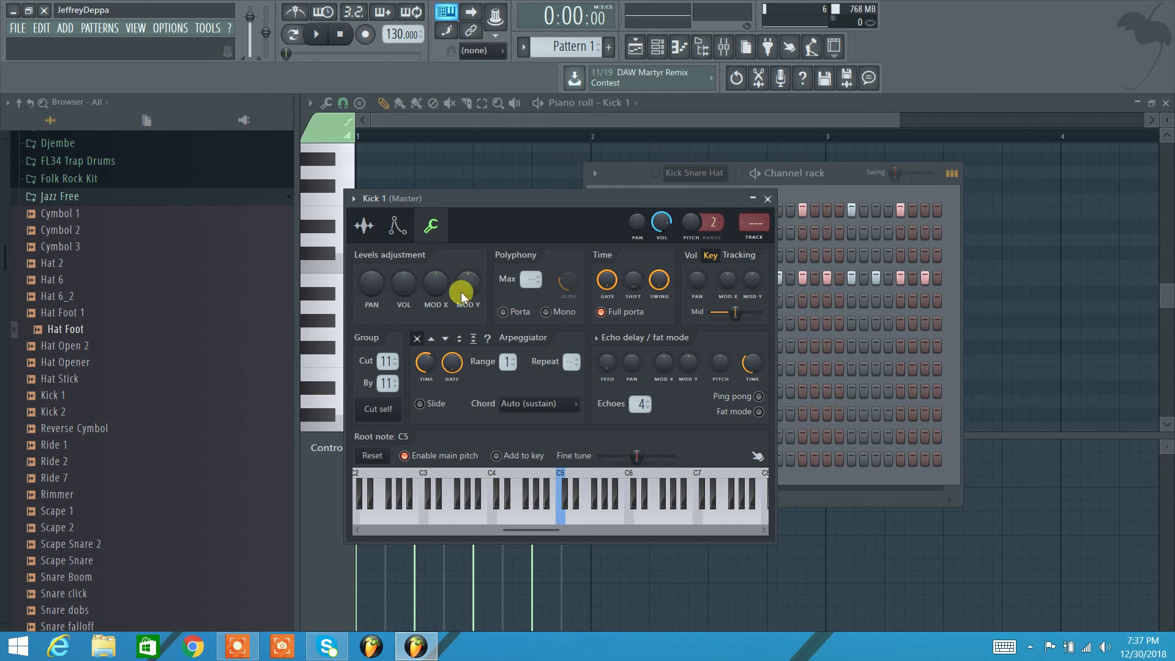
Step: On Kick 1's sample tab, set the time-stretch pitch to +100 cents and the mixer track to 1
left_click(398, 228)
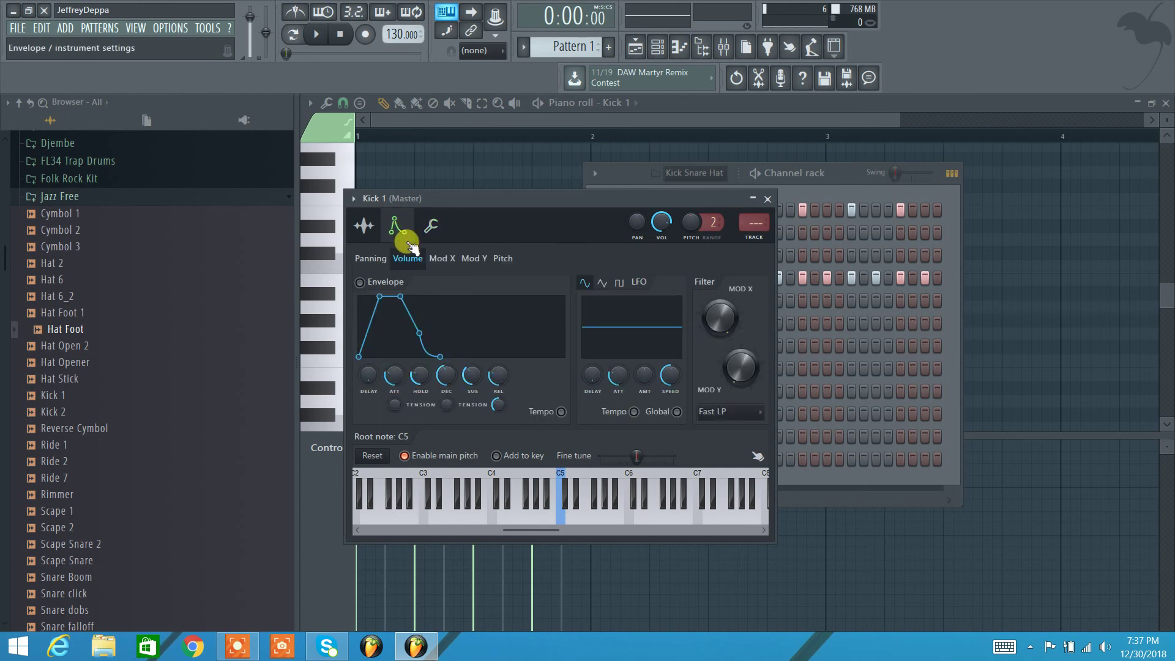
left_click(362, 227)
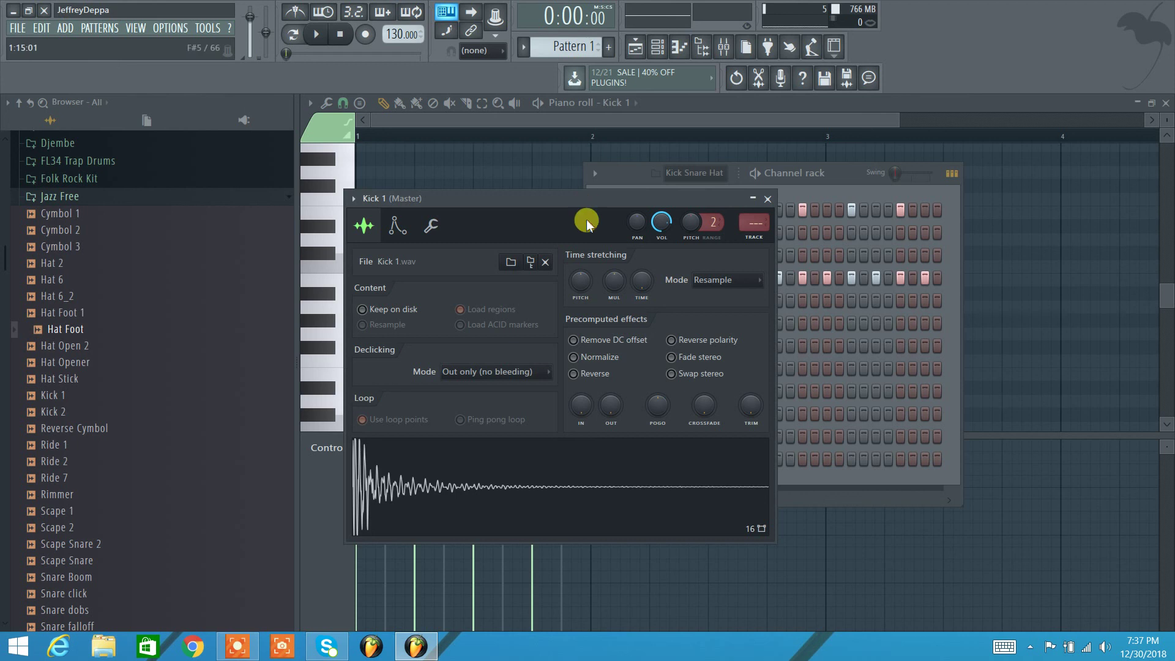
left_click_drag(581, 279, 582, 272)
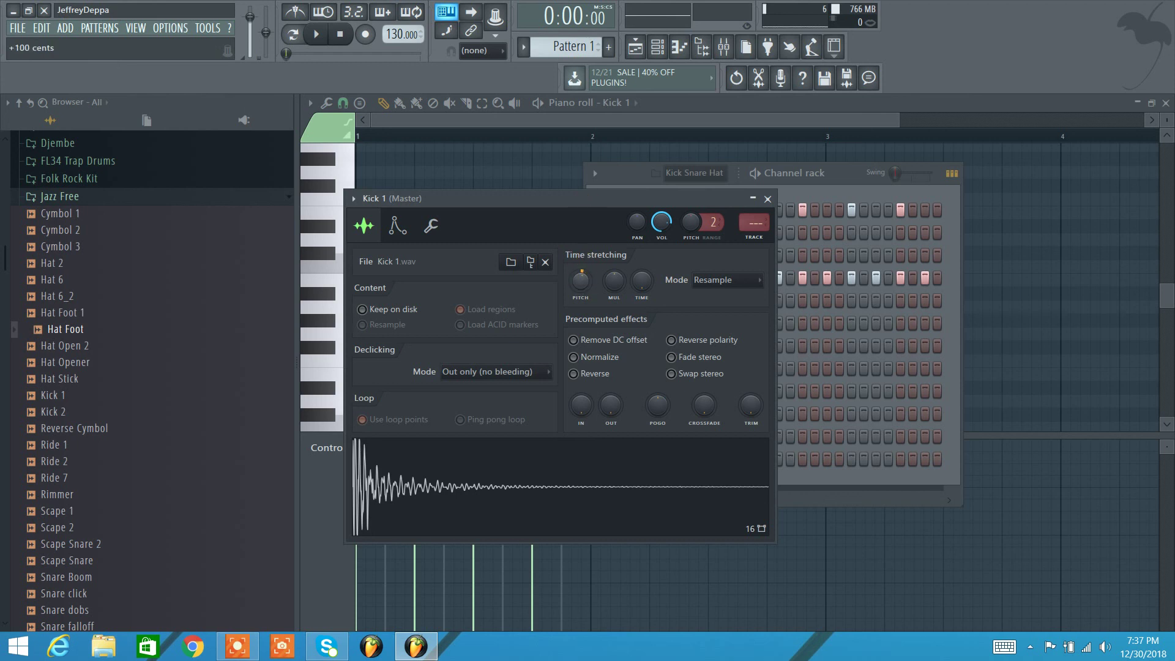
left_click_drag(581, 272, 576, 280)
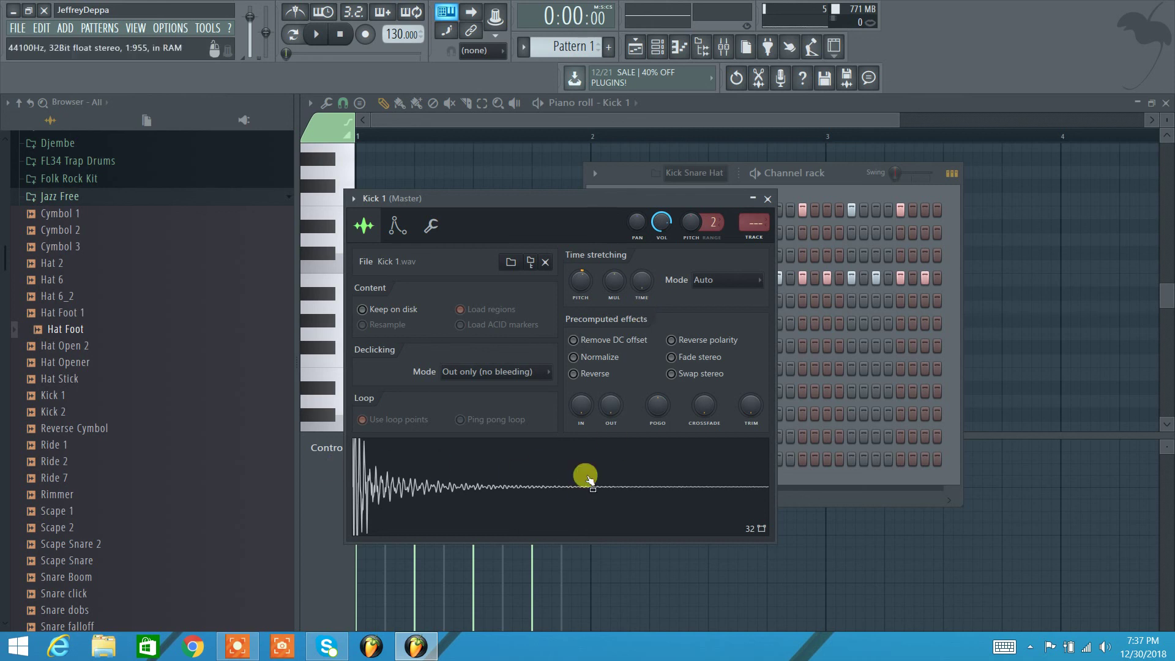
left_click(755, 235)
Step: Review Kick 1's envelope, miscellaneous and sample tabs, then close its sampler window
left_click(767, 199)
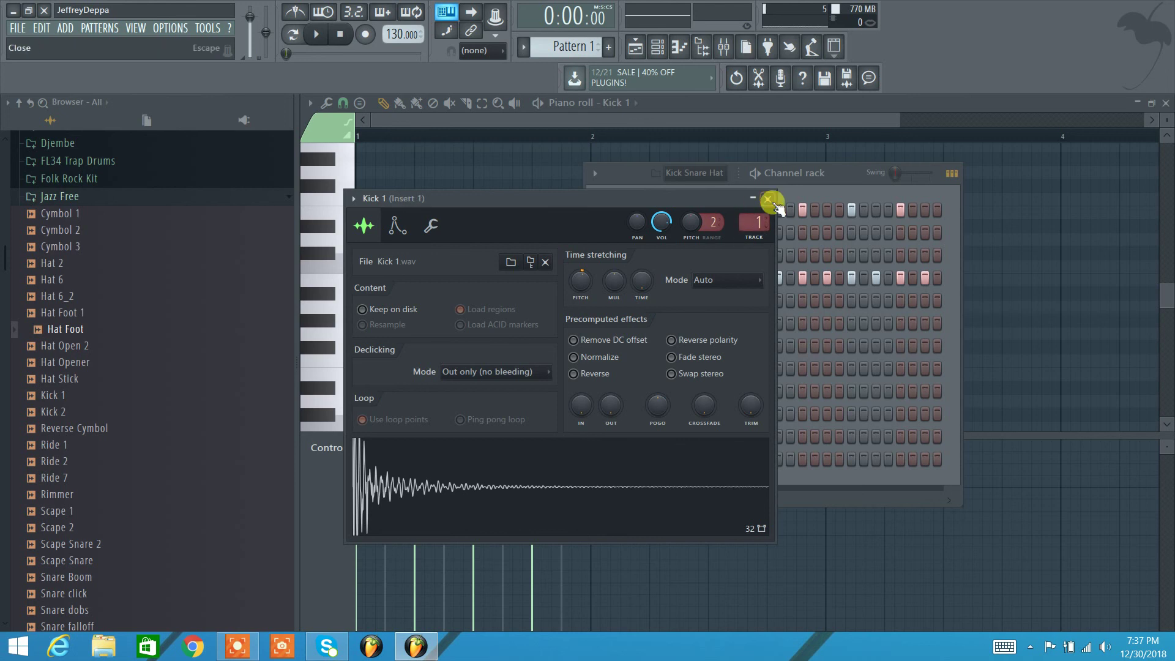
left_click(707, 209)
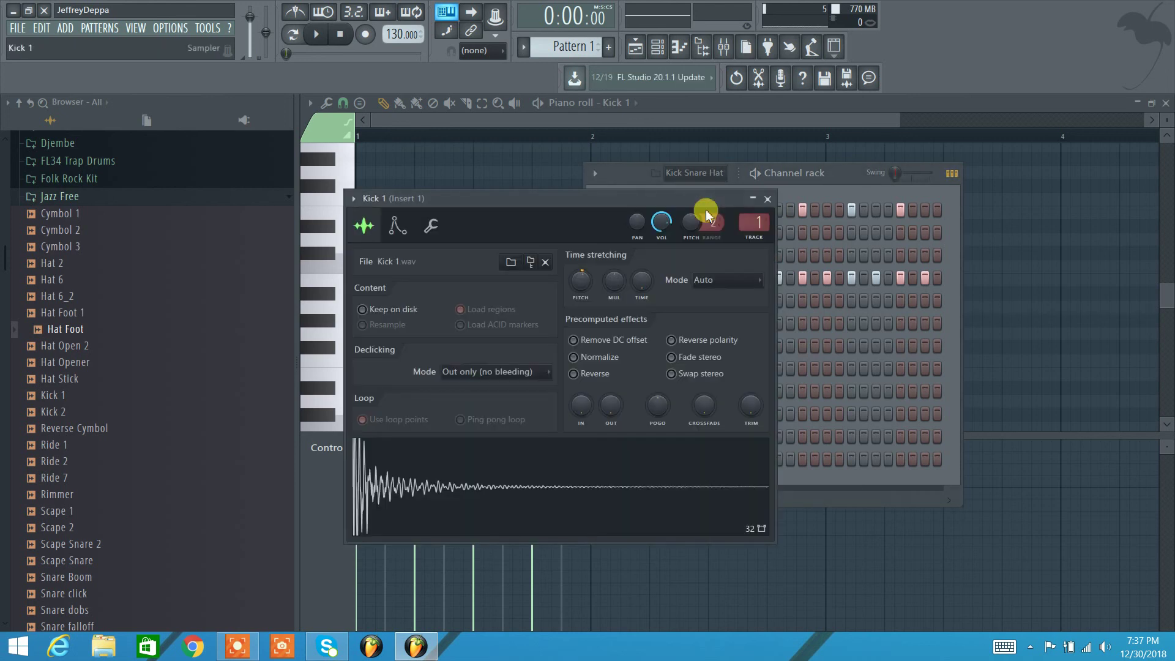
left_click(397, 226)
left_click(431, 225)
left_click(364, 226)
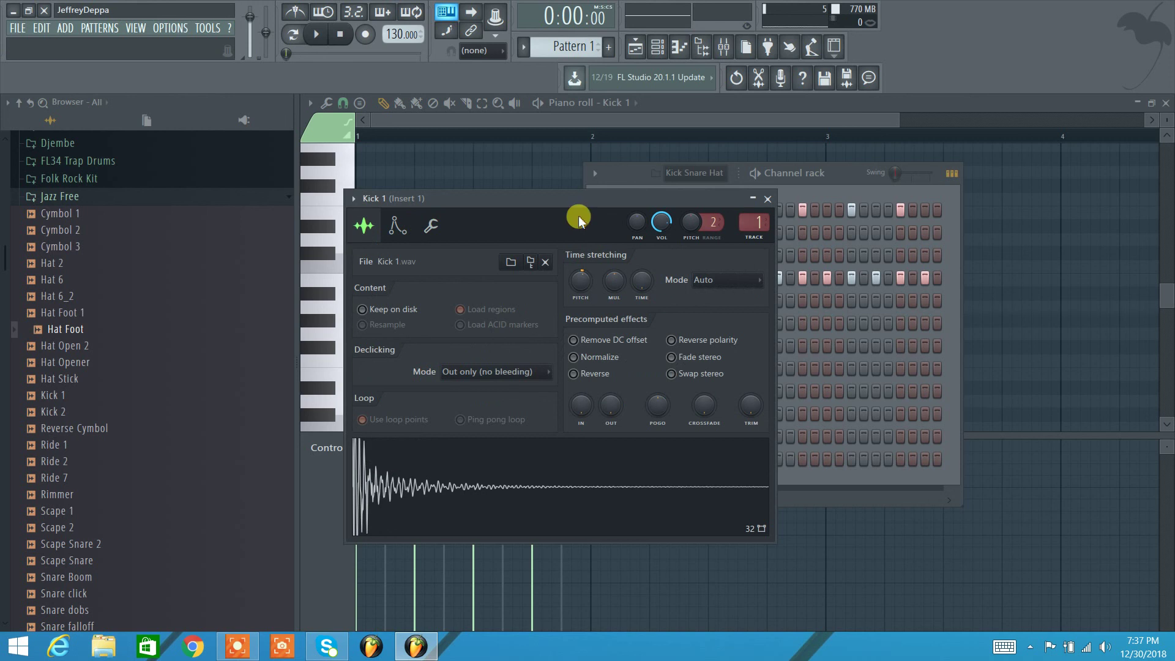
left_click(767, 199)
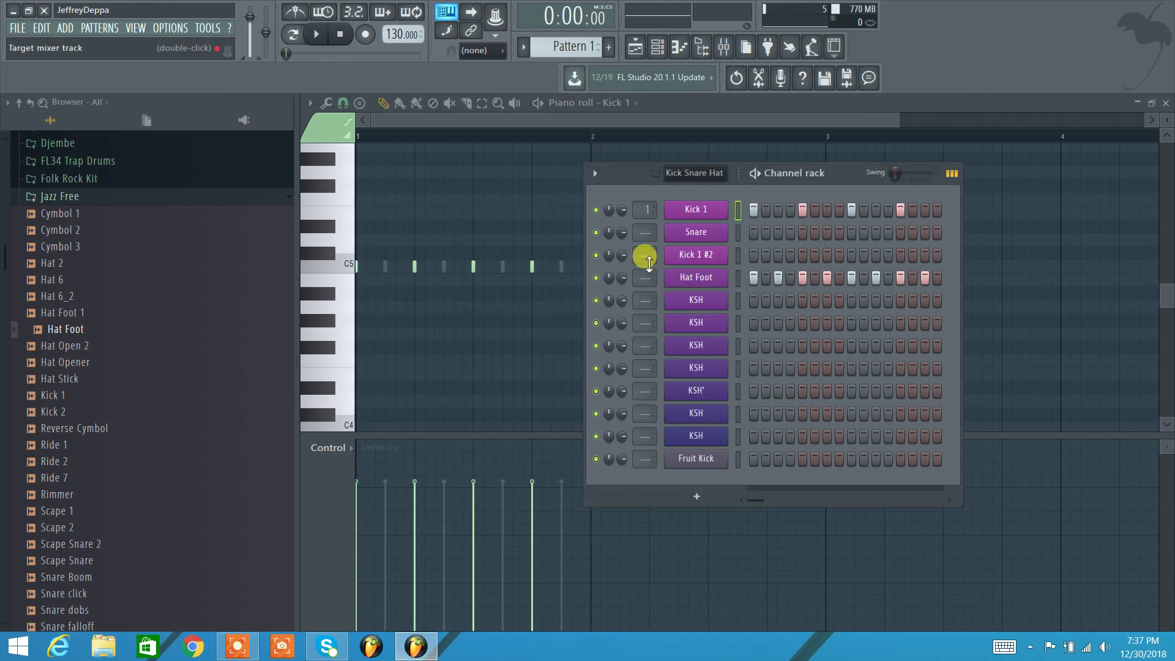
left_click(594, 174)
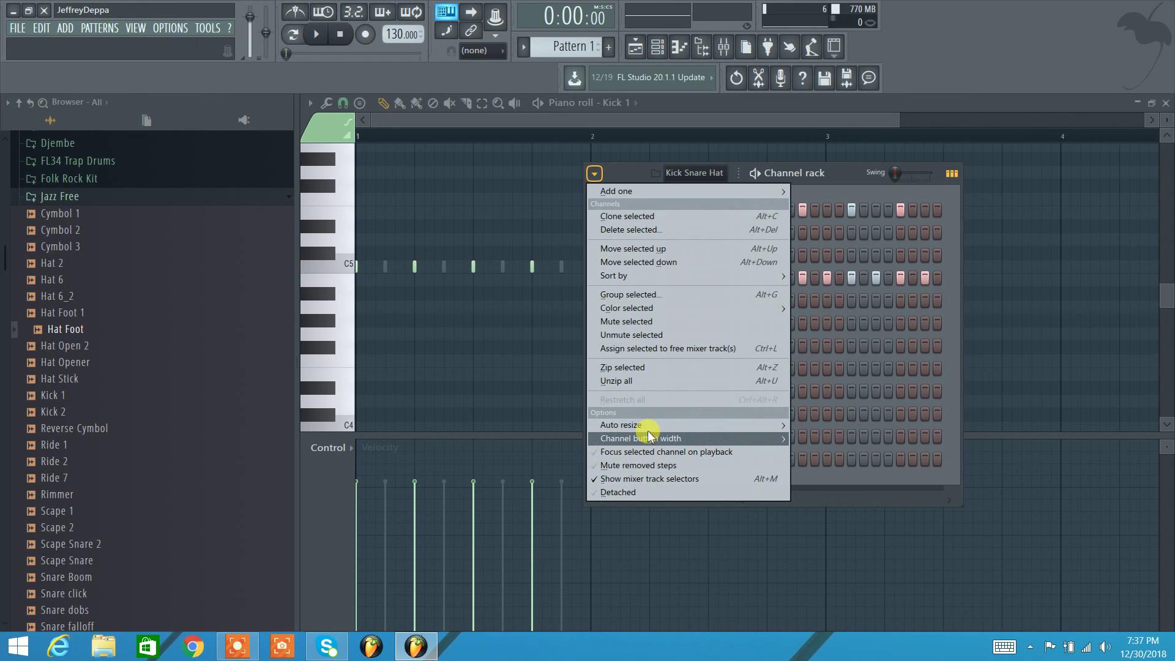
left_click(842, 174)
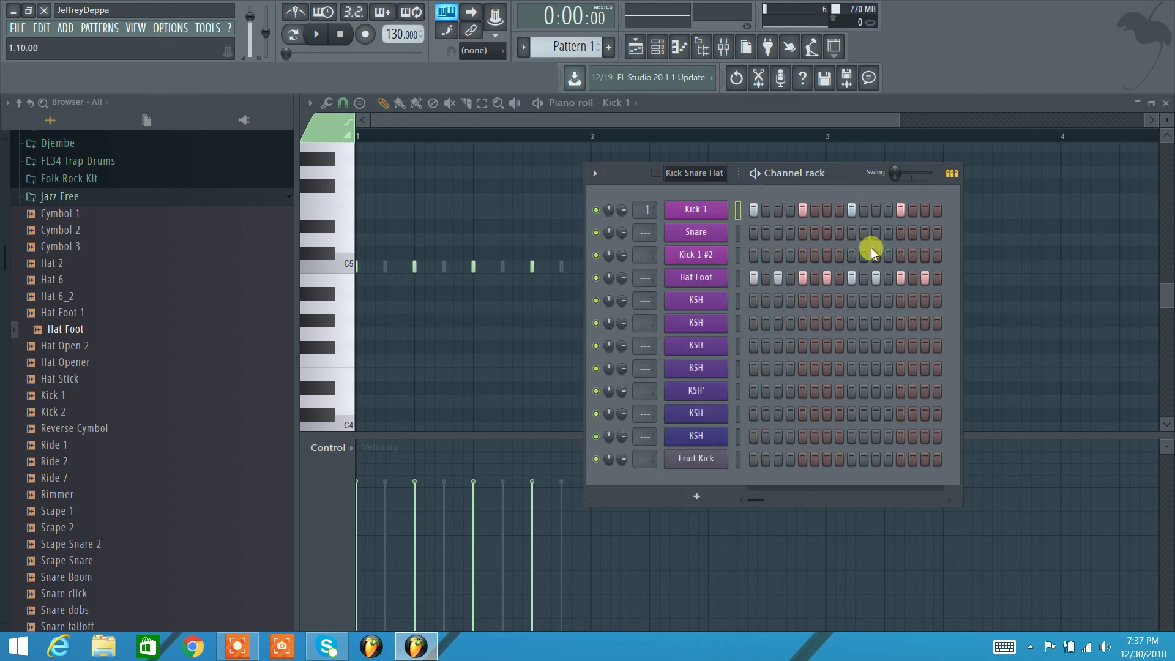